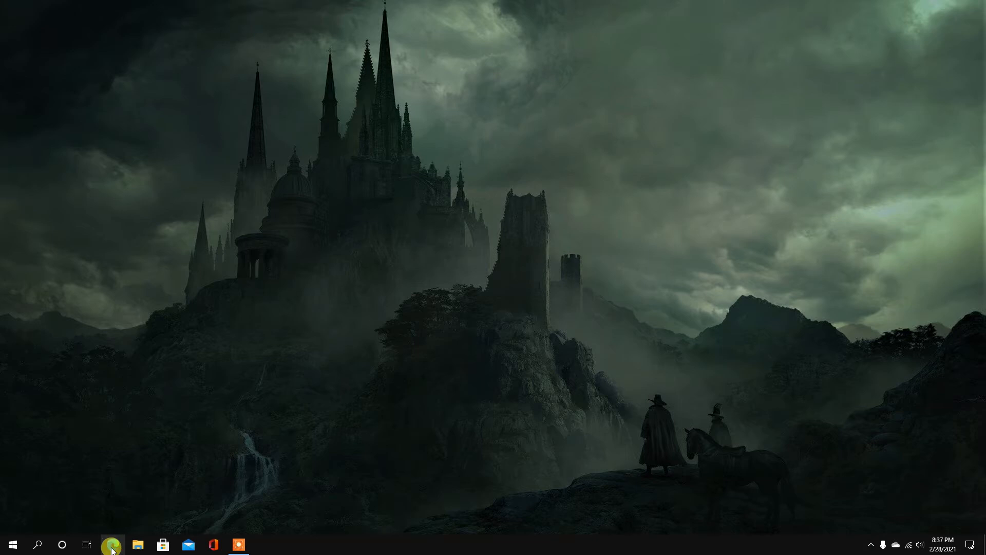
# Step: Open Microsoft Edge, search the web for "power iso download" and open the official Download PowerISO page alongside the results
pyautogui.click(113, 548)
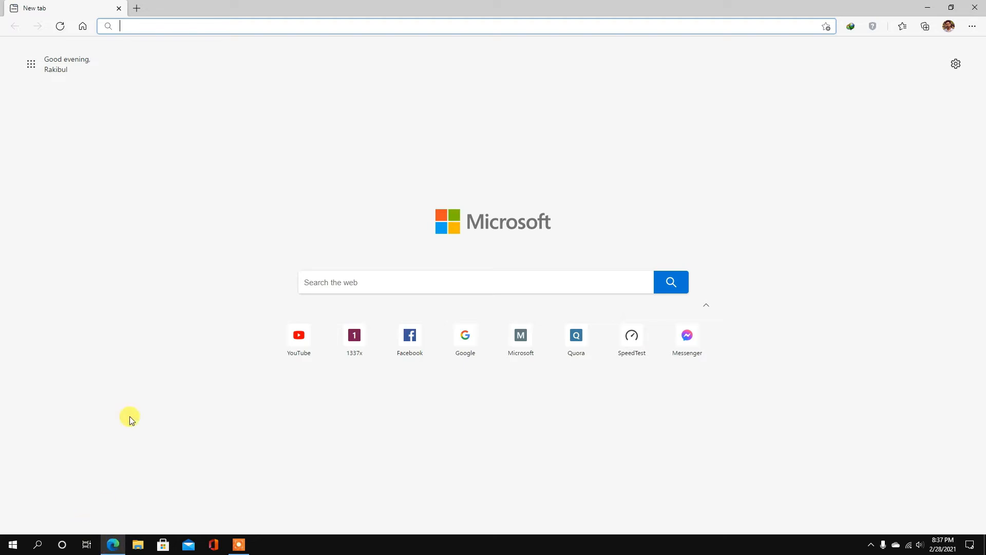
pyautogui.write('power')
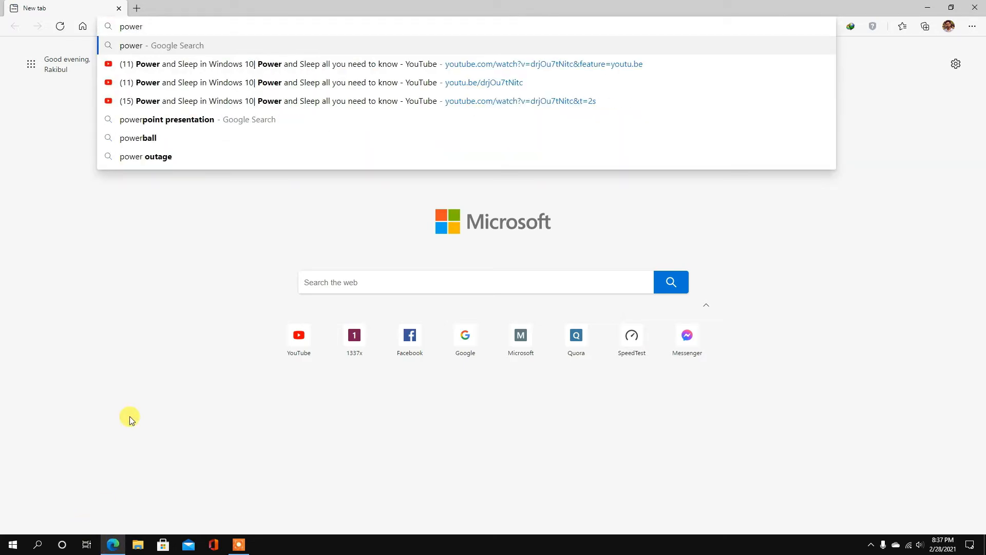
pyautogui.write(' iso download')
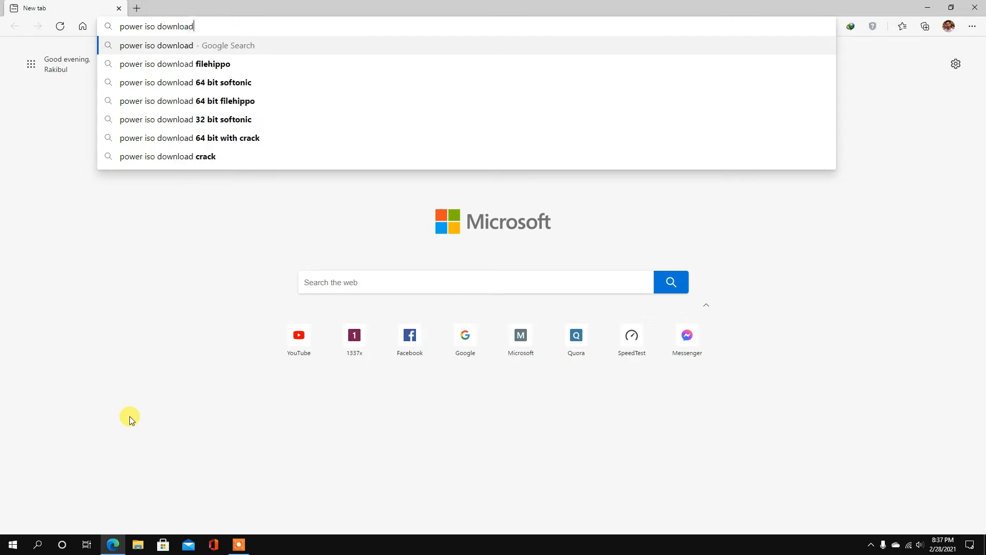
pyautogui.press('Return')
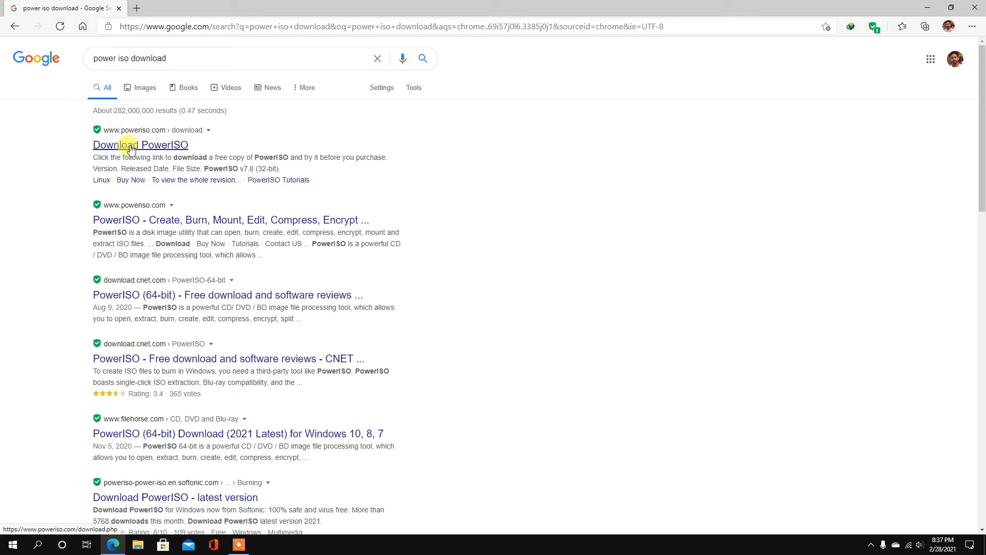
pyautogui.middleClick(131, 147)
pyautogui.click(170, 7)
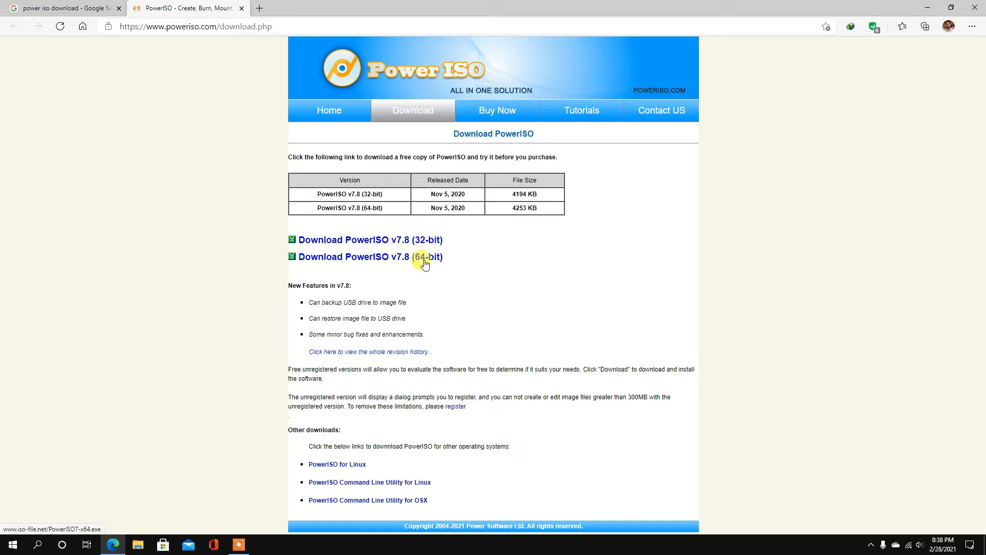
# Step: Download the PowerISO v7.8 (64-bit) installer with the download manager, keeping the default save path
pyautogui.click(424, 263)
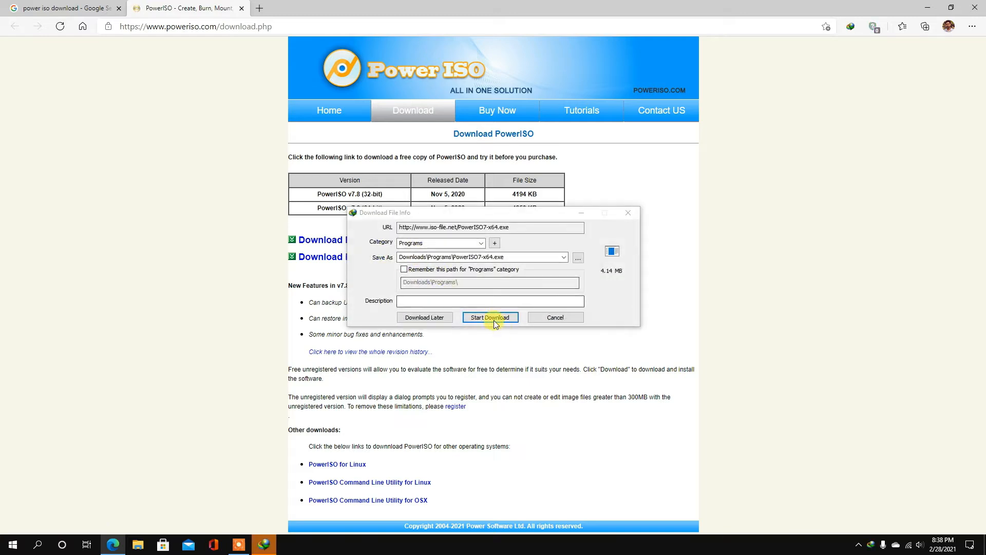
pyautogui.click(492, 319)
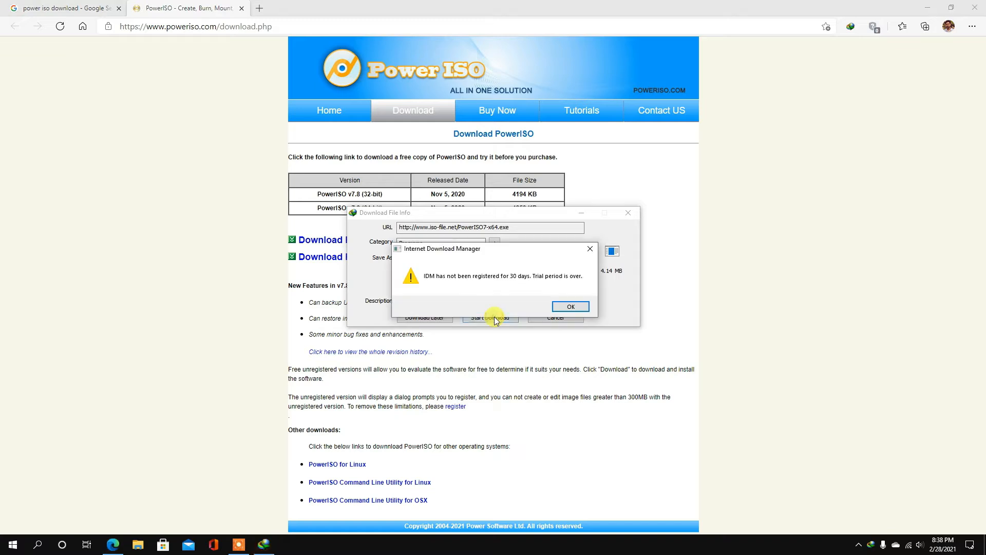
pyautogui.click(570, 307)
pyautogui.click(539, 323)
pyautogui.click(492, 318)
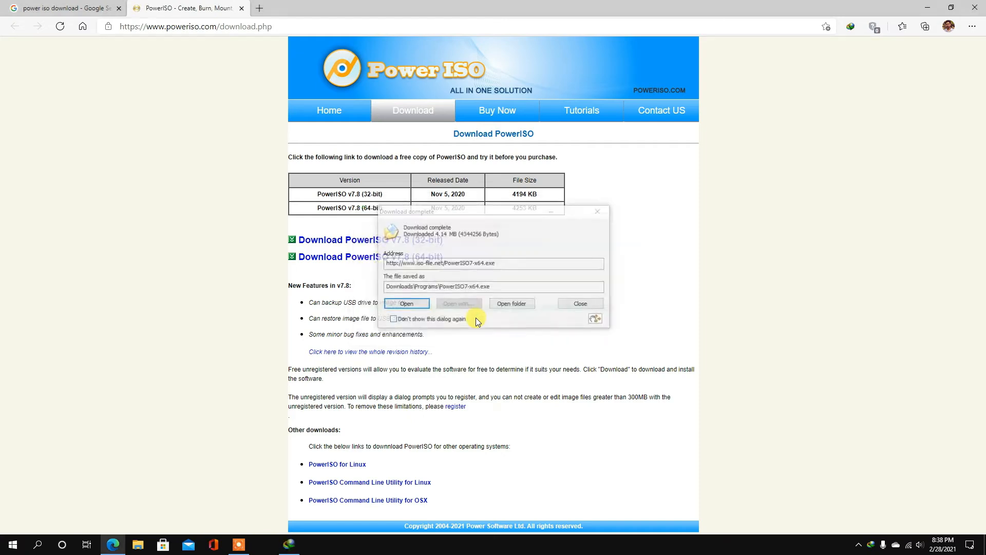
# Step: Run the downloaded PowerISO7-x64 installer from its folder, accept the license agreement and install it in the default destination
pyautogui.click(502, 305)
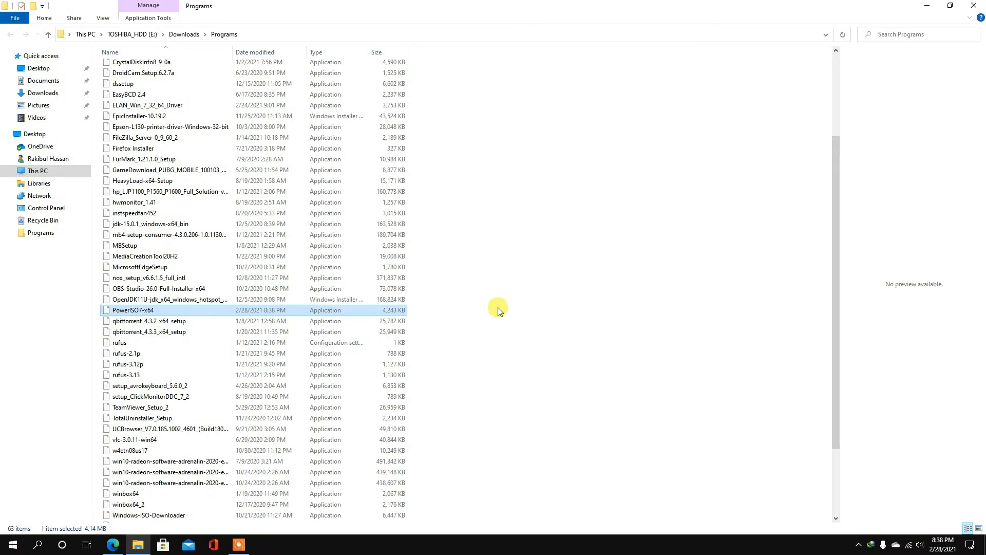
pyautogui.doubleClick(117, 313)
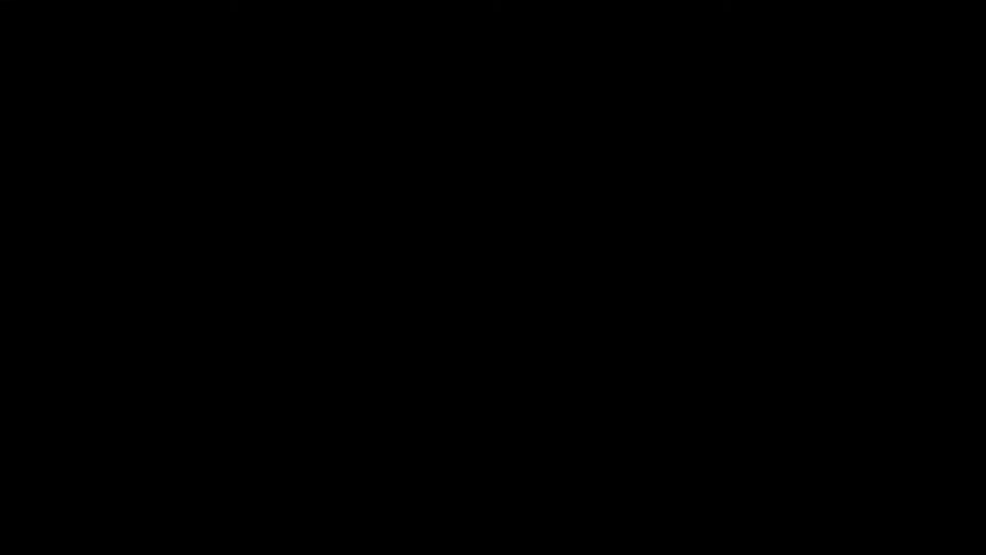
pyautogui.click(446, 337)
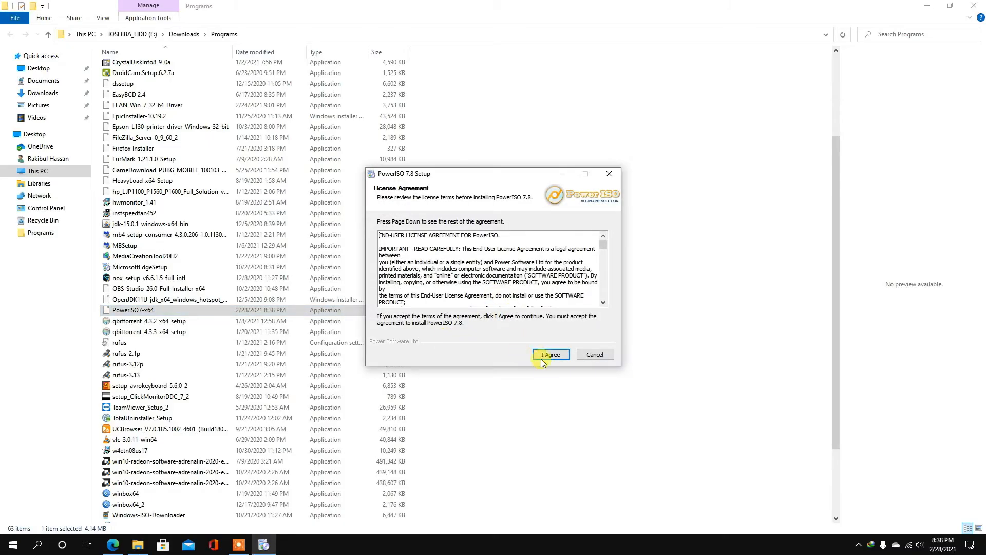
pyautogui.click(552, 356)
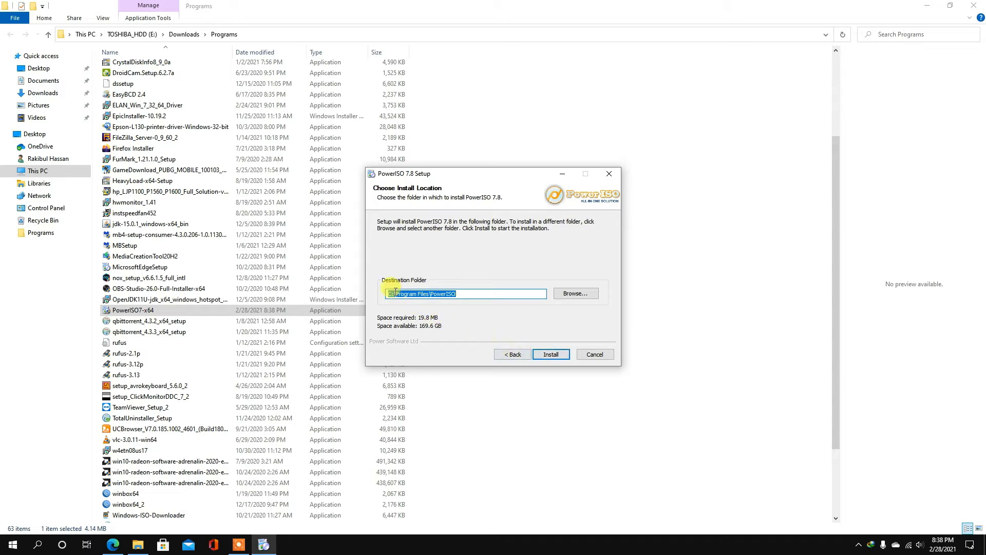
pyautogui.click(552, 357)
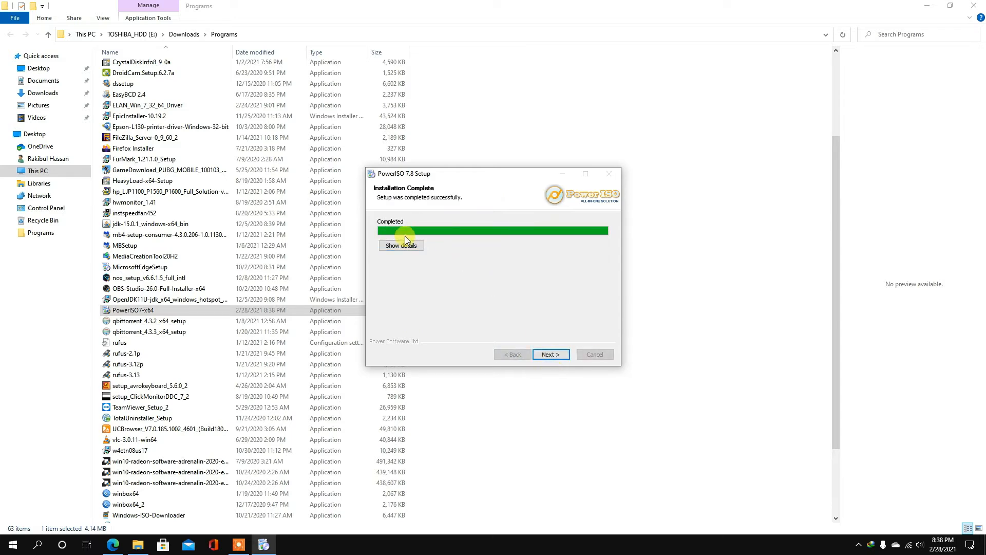
# Step: Finish the setup with all file associations removed, no virtual drive, and autostart, shell integration and automatic update checks disabled
pyautogui.click(552, 355)
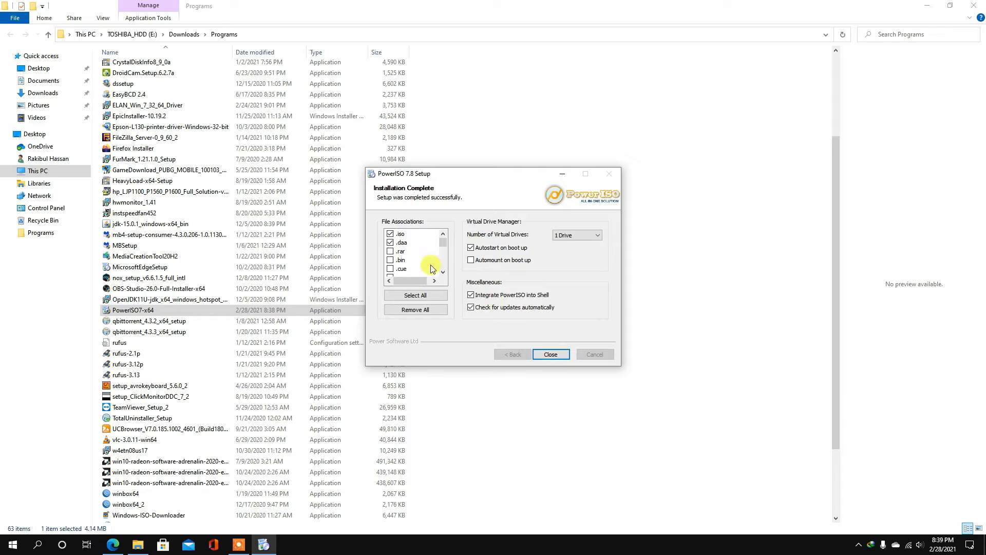
pyautogui.click(415, 309)
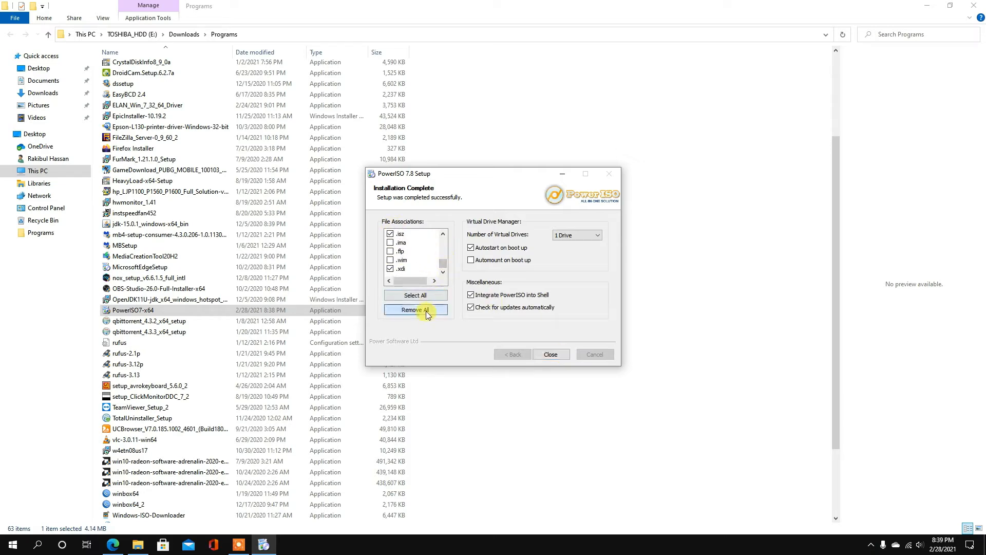
pyautogui.click(476, 251)
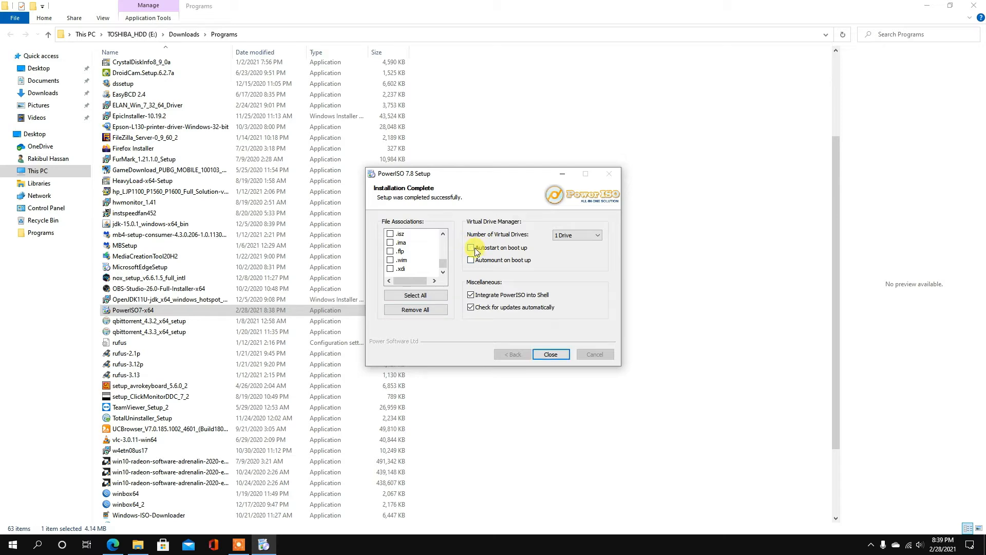
pyautogui.click(596, 237)
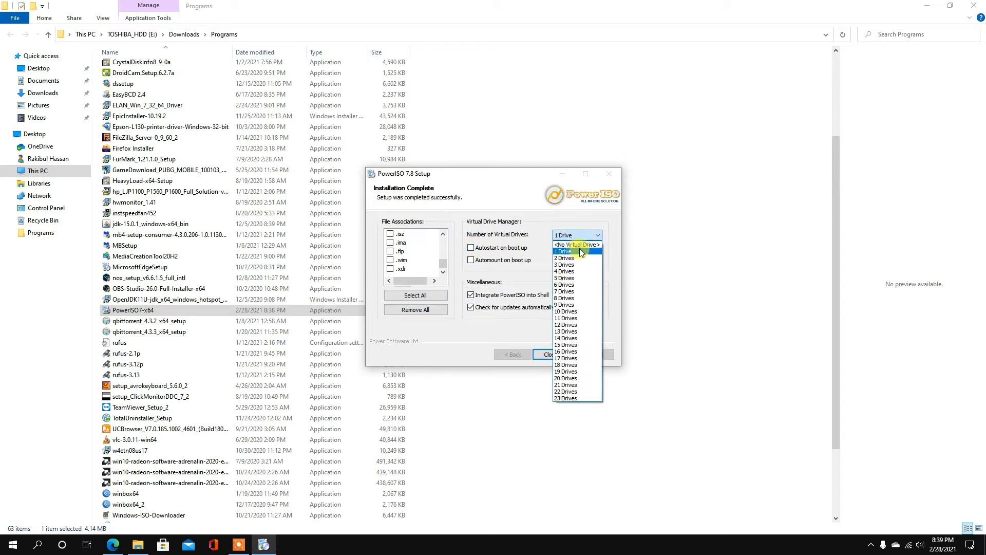
pyautogui.click(588, 245)
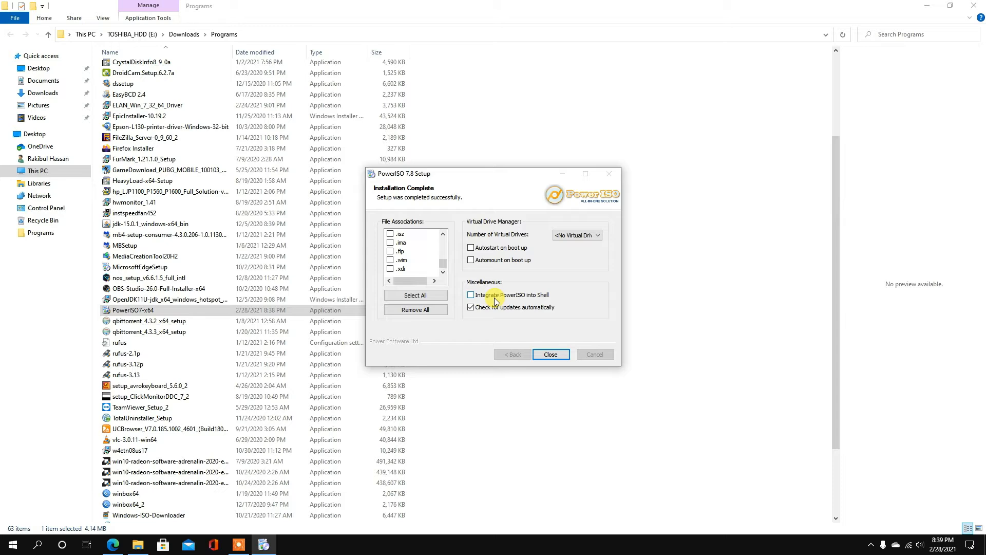
pyautogui.click(479, 309)
pyautogui.click(553, 356)
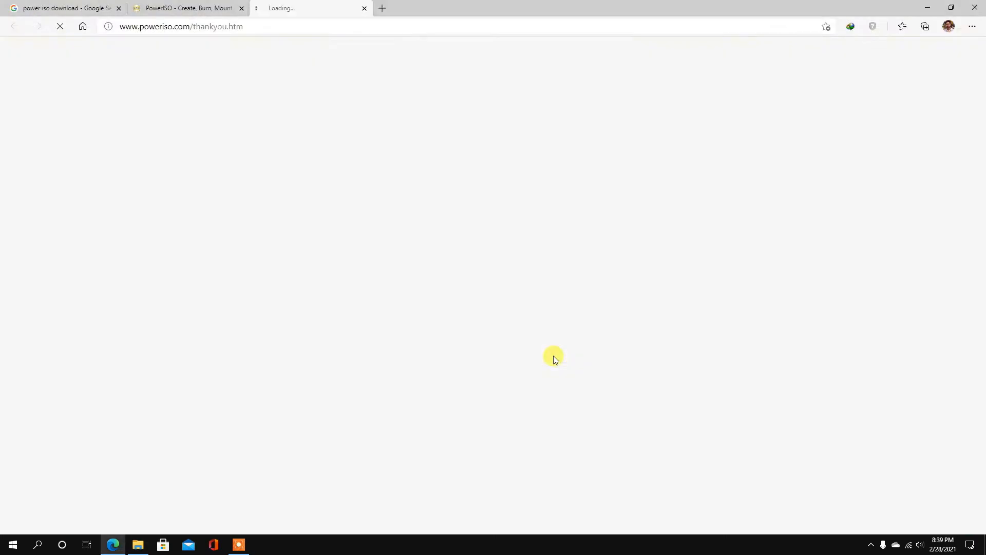
# Step: Close the PowerISO thank-you page and minimize the open windows to show the desktop
pyautogui.hotkey('ctrl', 'w')
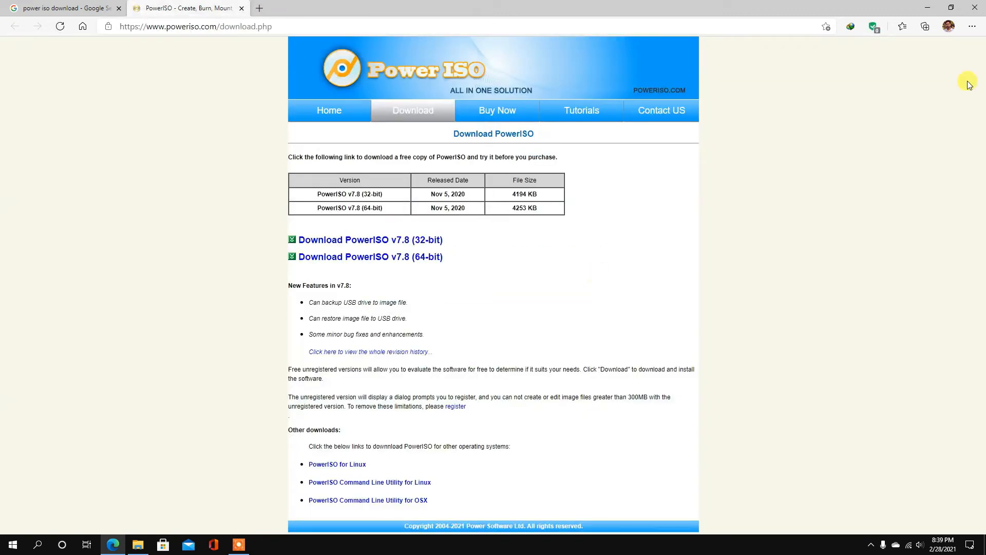
pyautogui.click(928, 7)
pyautogui.click(914, 6)
# Step: Launch the newly installed PowerISO as administrator and continue unregistered
pyautogui.click(5, 547)
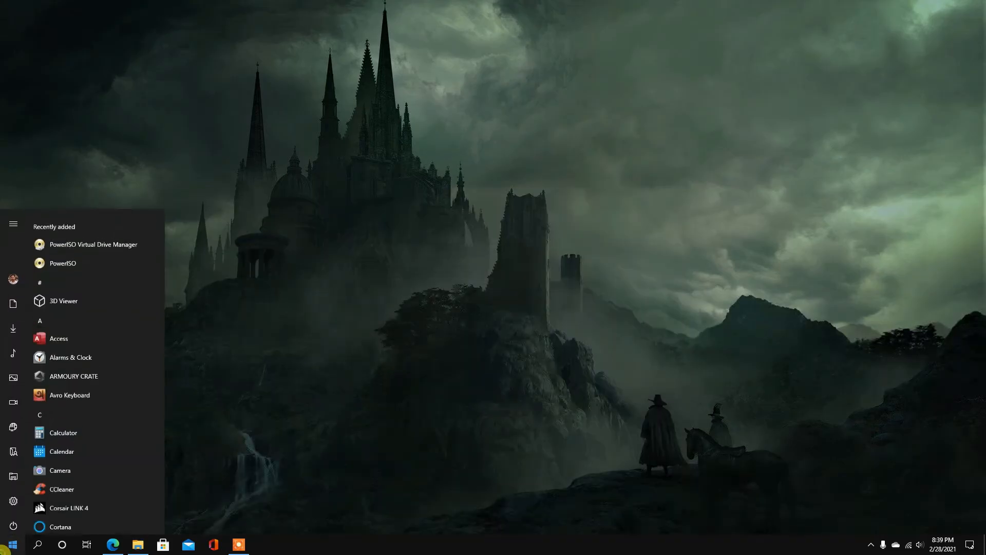
pyautogui.rightClick(81, 262)
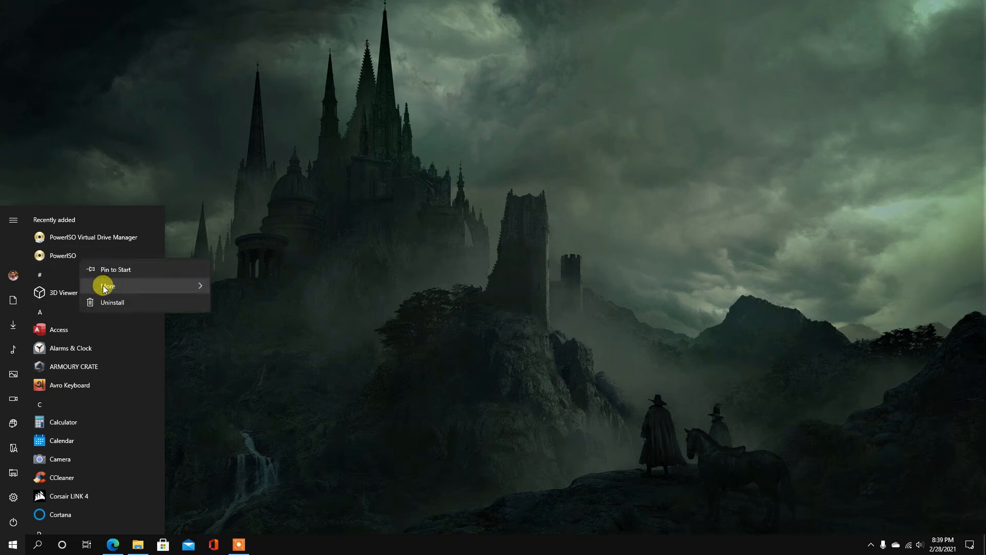
pyautogui.moveTo(104, 289)
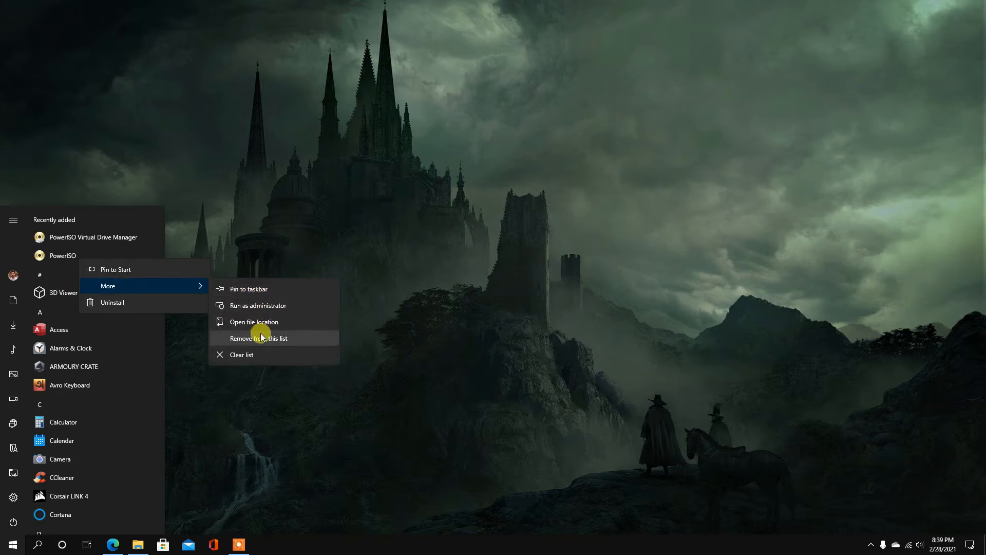
pyautogui.click(265, 306)
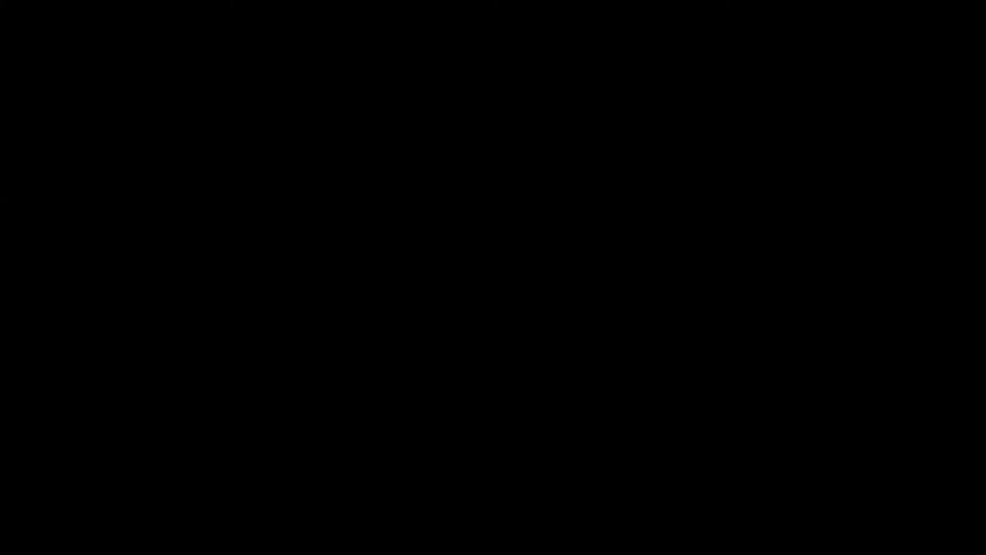
pyautogui.click(448, 343)
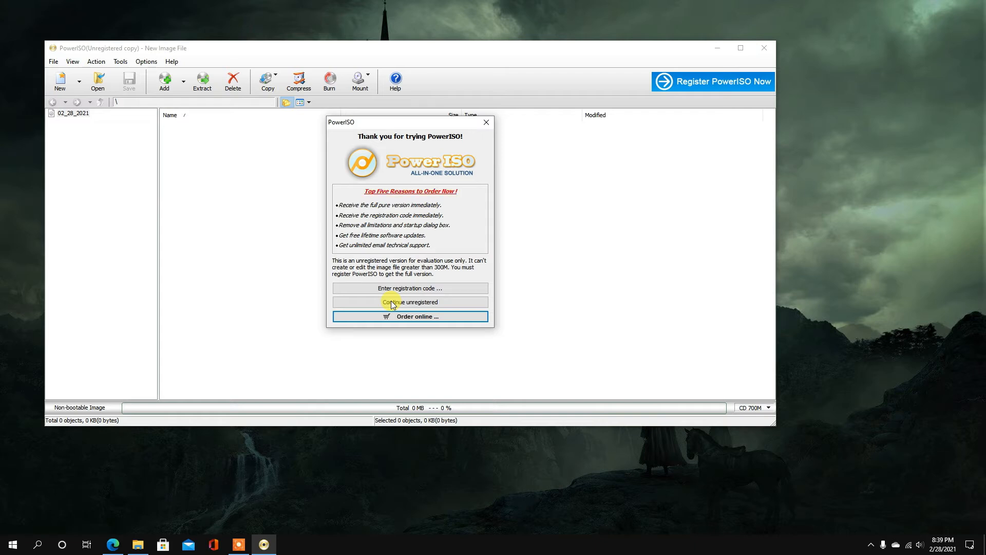
pyautogui.click(391, 303)
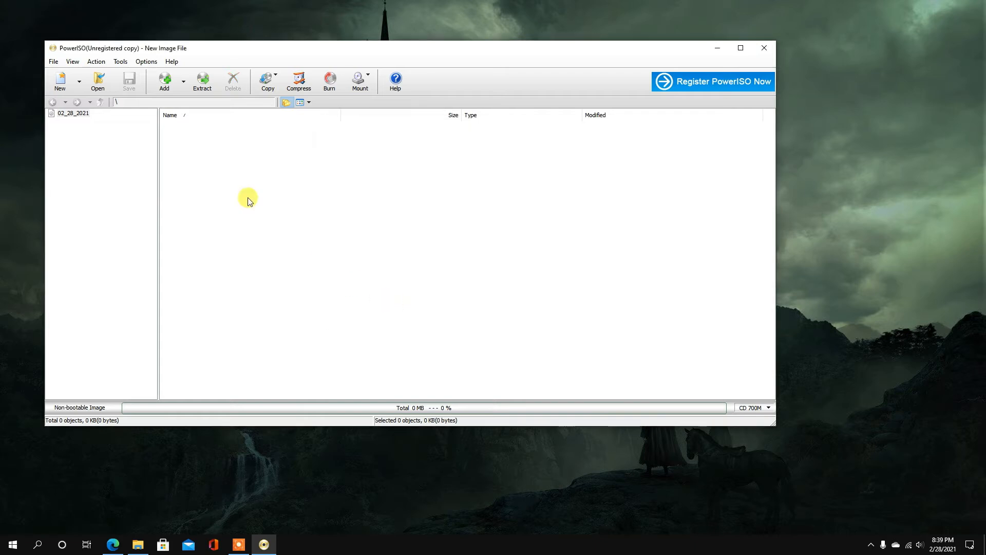
# Step: Start creating a bootable USB drive and select en_windows_7_AIO_sp1_x64_x86_dvd in Documents > Windows Tools > Operating System > Windows as source image
pyautogui.click(125, 62)
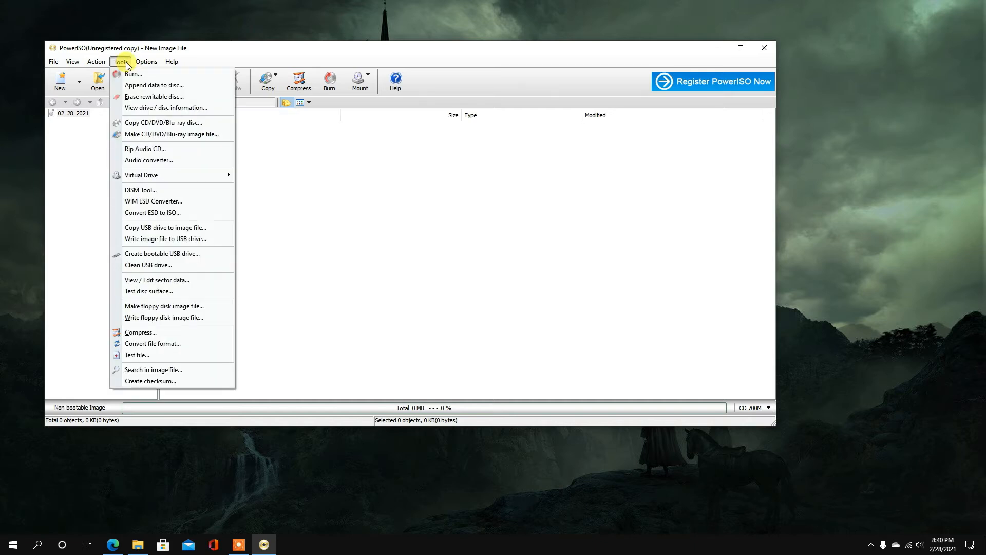
pyautogui.click(137, 254)
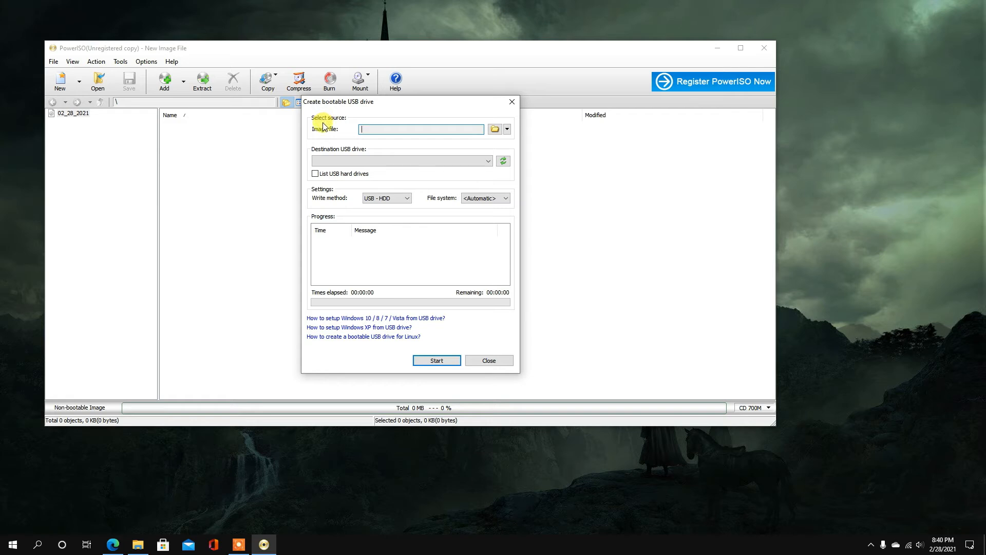
pyautogui.click(495, 129)
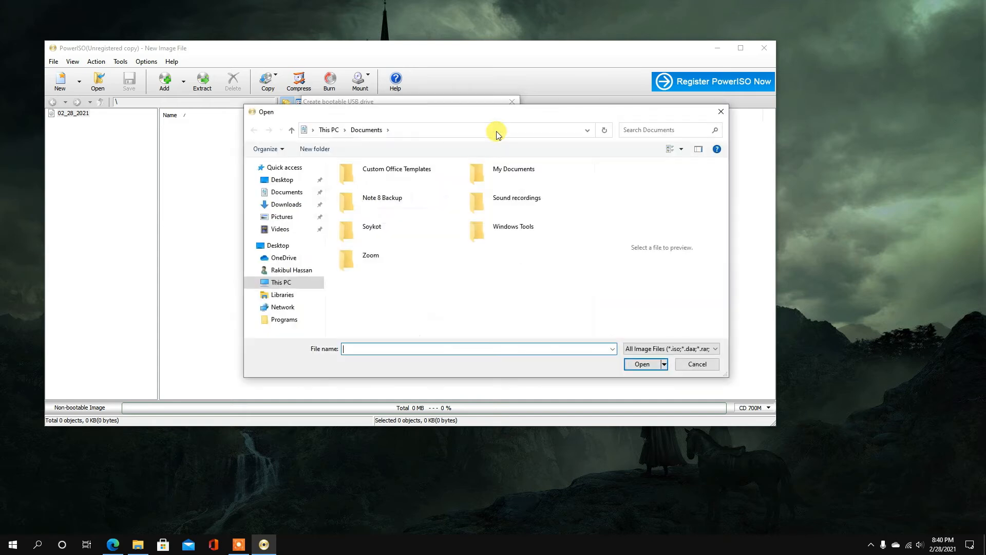
pyautogui.click(304, 282)
pyautogui.doubleClick(403, 247)
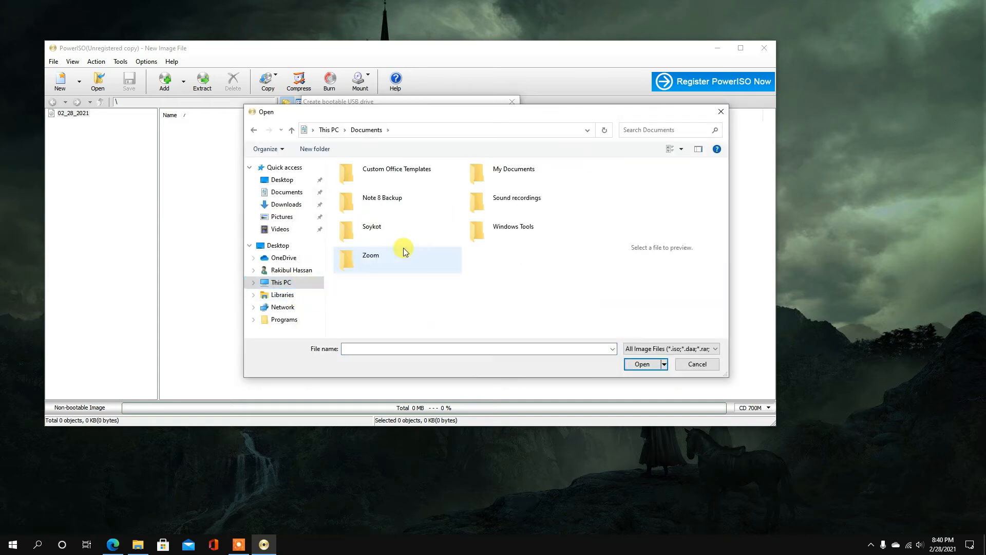
pyautogui.doubleClick(502, 236)
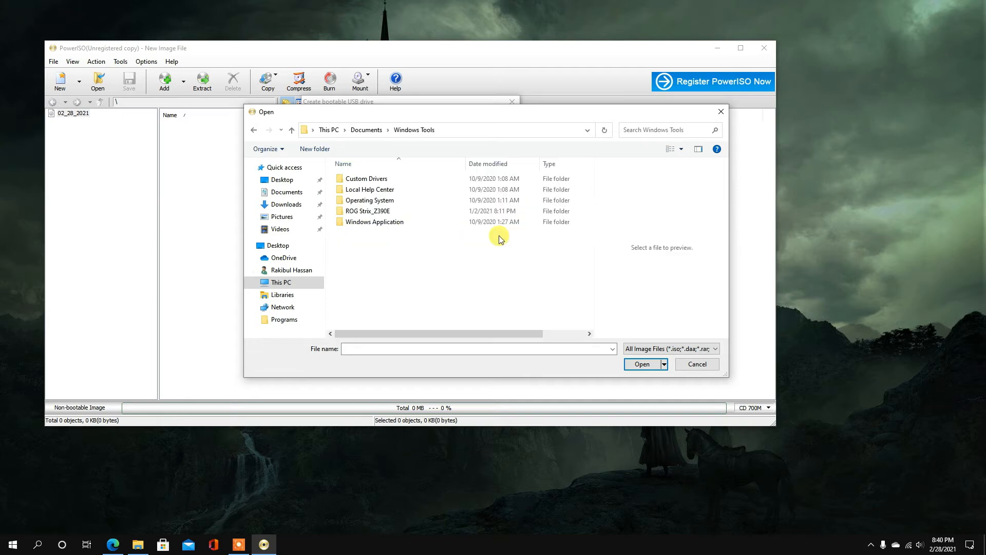
pyautogui.doubleClick(373, 201)
pyautogui.doubleClick(381, 191)
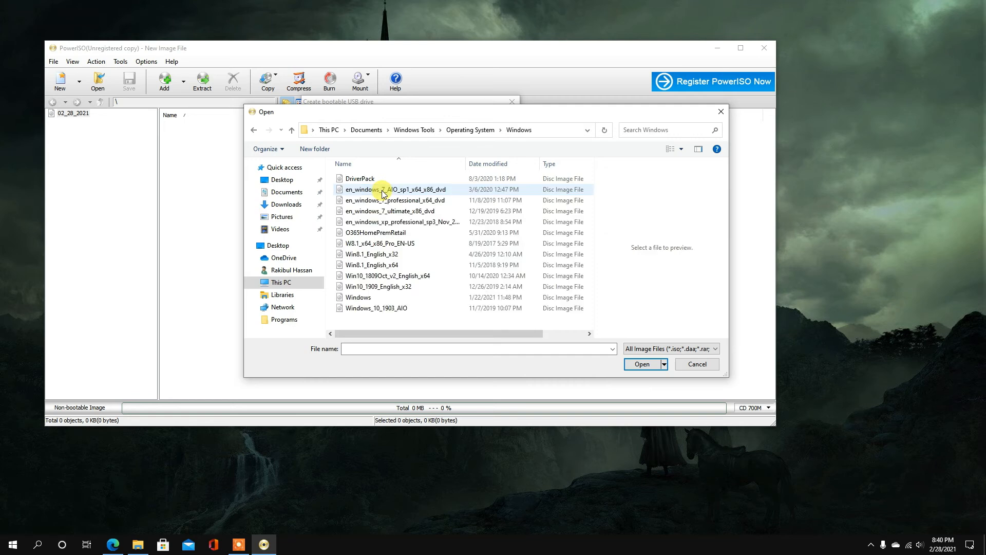
pyautogui.click(408, 192)
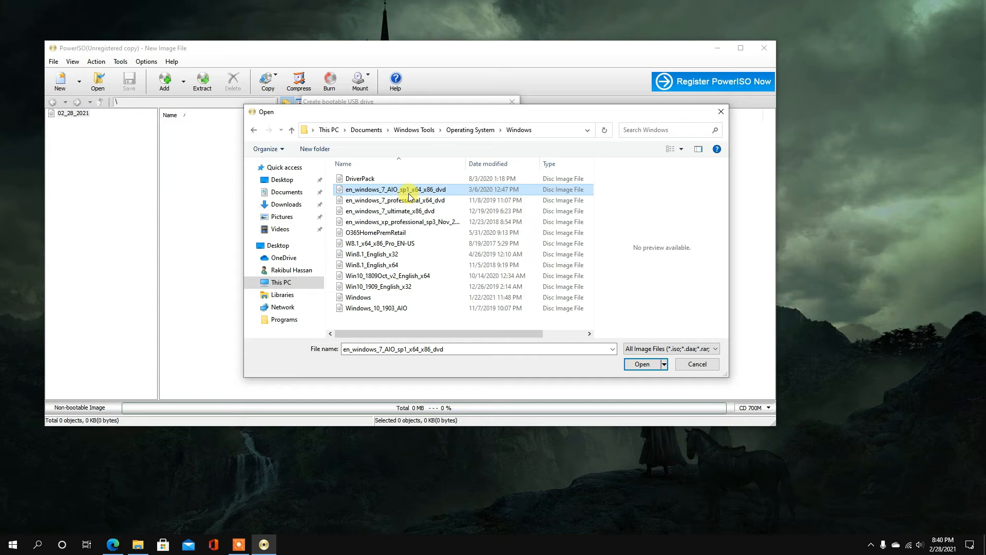
# Step: Switch to Microsoft Edge and run a Google search for "windows 7 iso file download"
pyautogui.click(113, 545)
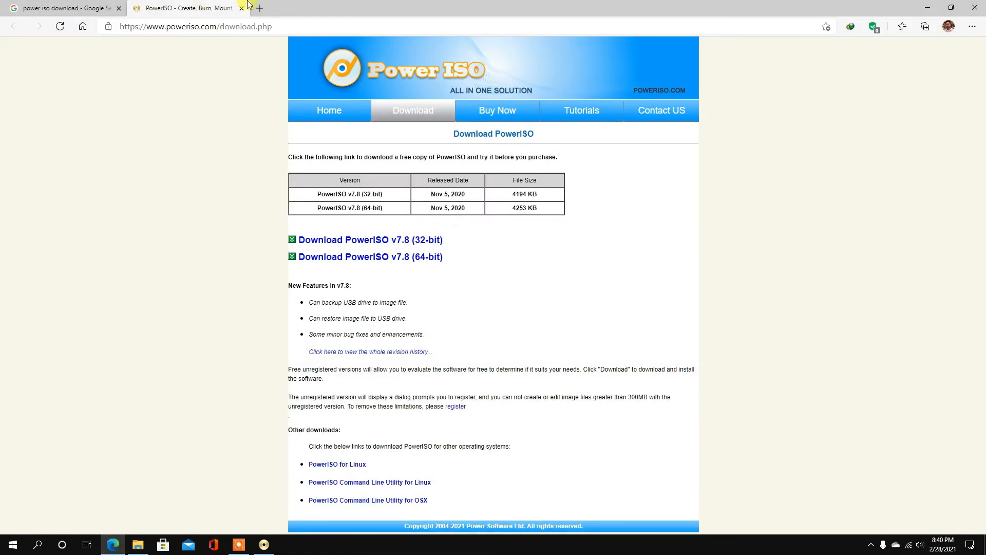
pyautogui.click(259, 21)
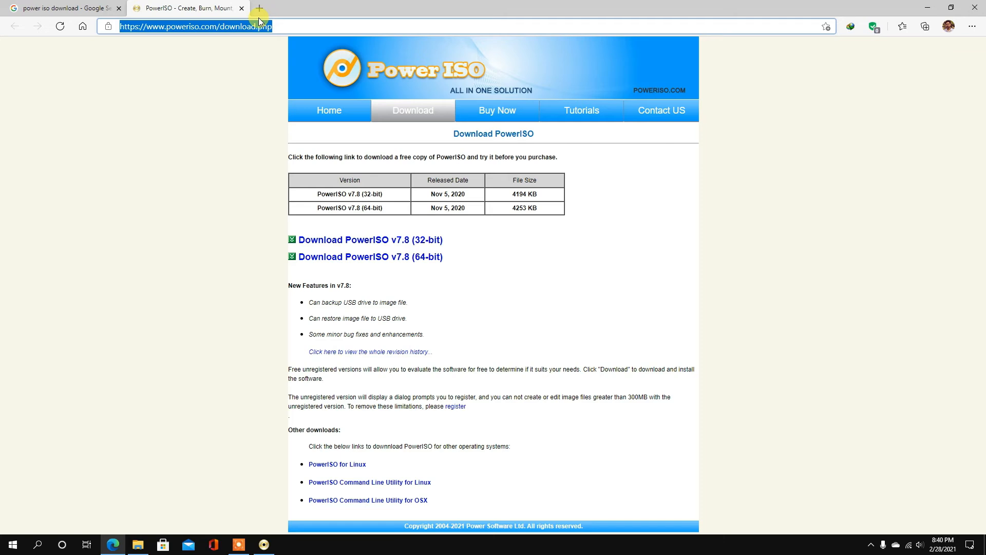
pyautogui.write('windows 10')
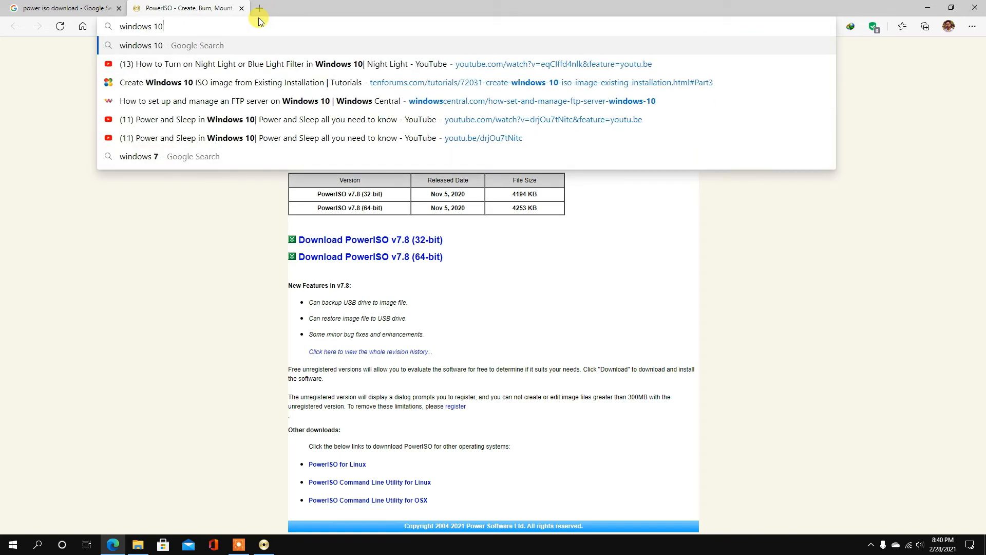
pyautogui.press('BackSpace')
pyautogui.press('BackSpace')
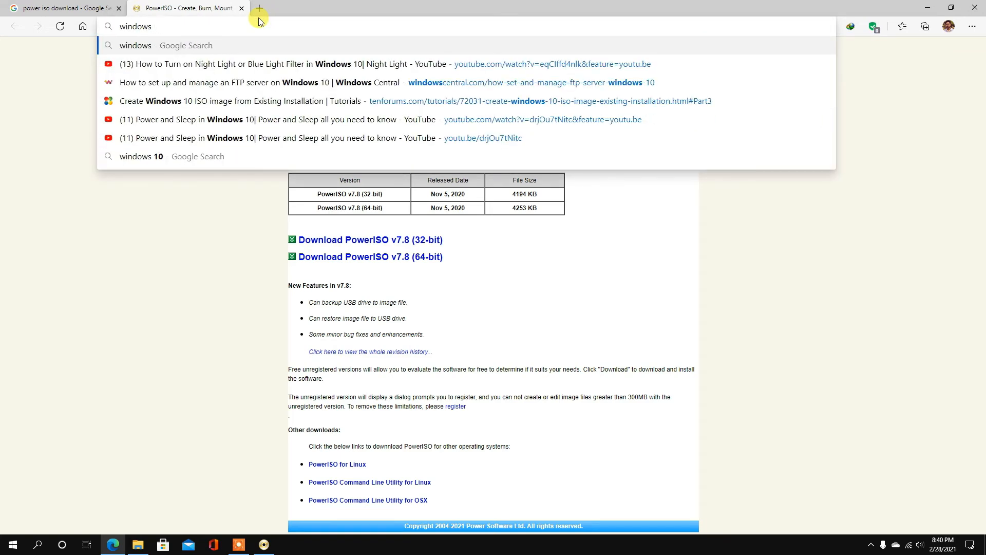
pyautogui.write('7 iso')
pyautogui.press('Return')
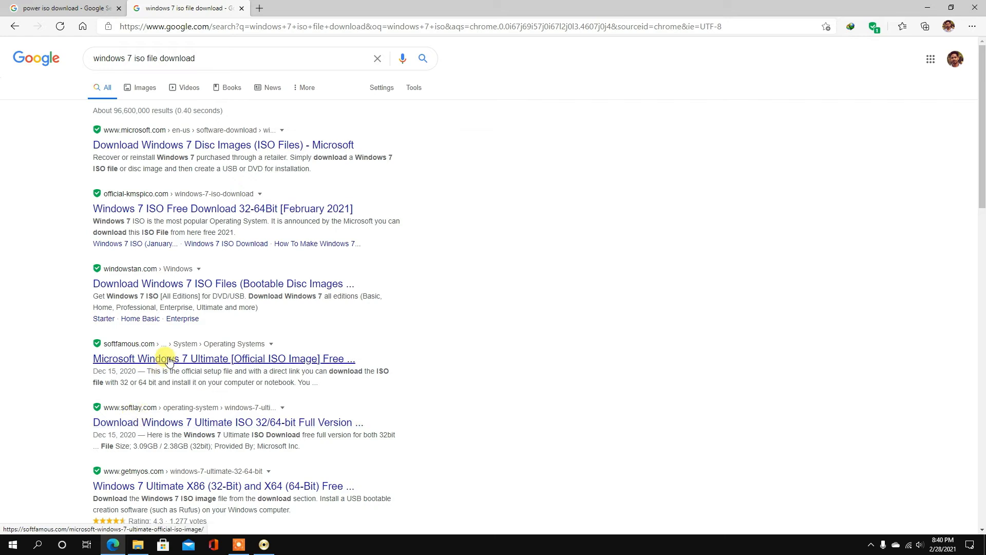
# Step: Open the softlay.com Windows 7 Ultimate ISO result in a separate tab and examine its 32-bit and 64-bit download links
pyautogui.middleClick(117, 424)
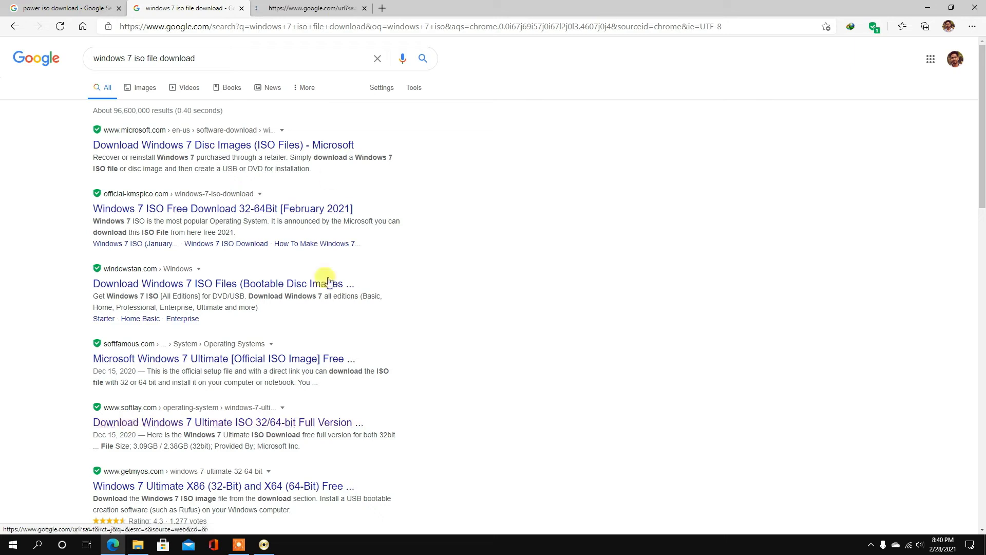
pyautogui.click(327, 5)
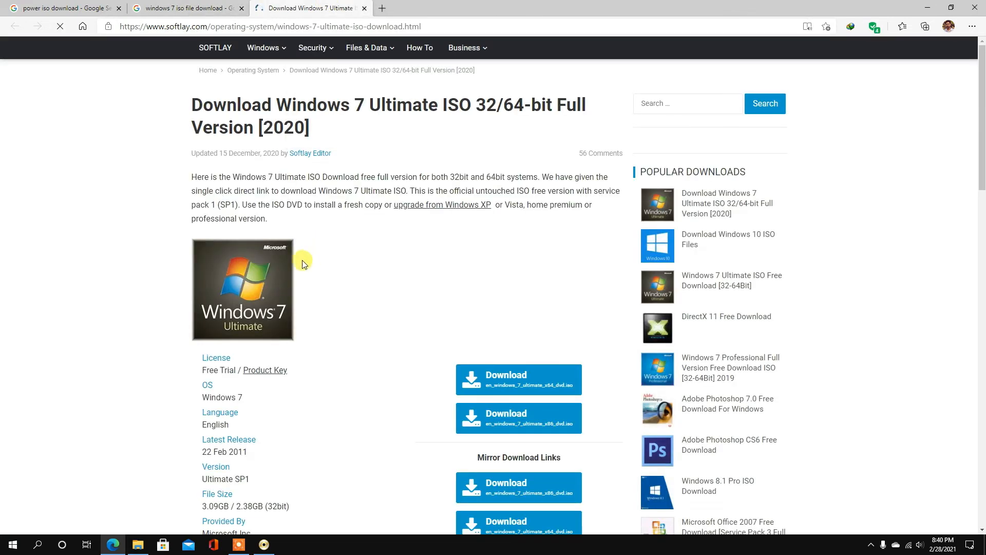
pyautogui.scroll(-2, 265, 284)
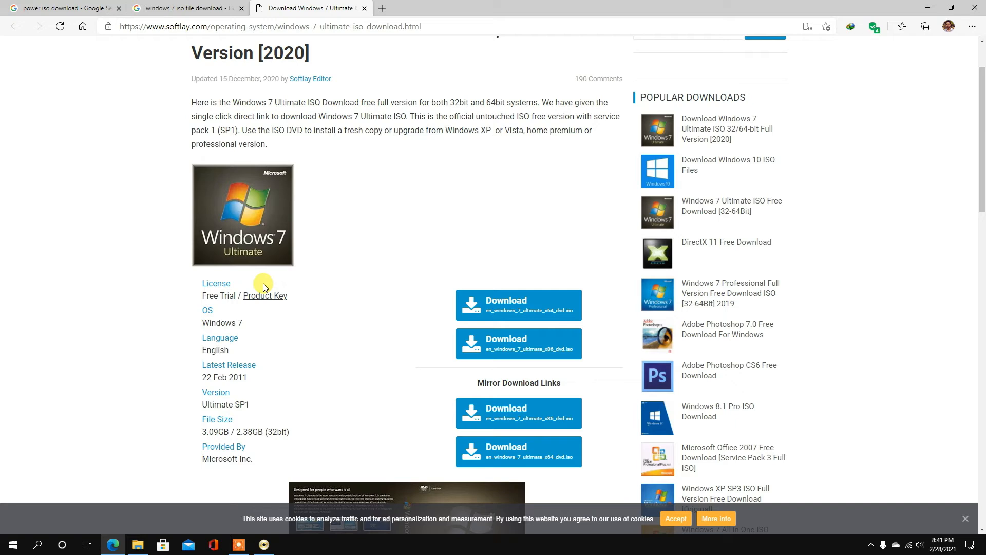
pyautogui.scroll(-1, 315, 291)
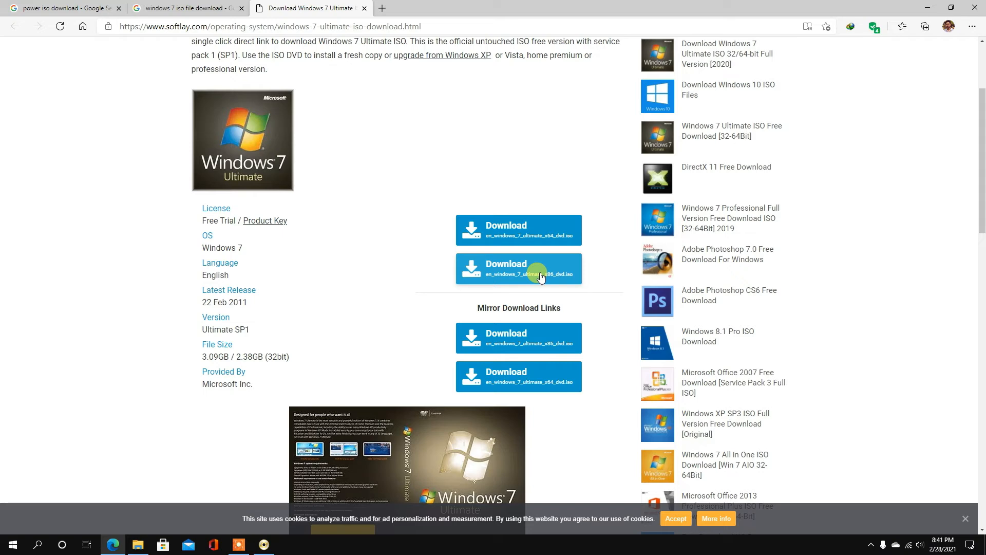
pyautogui.scroll(-13, 489, 267)
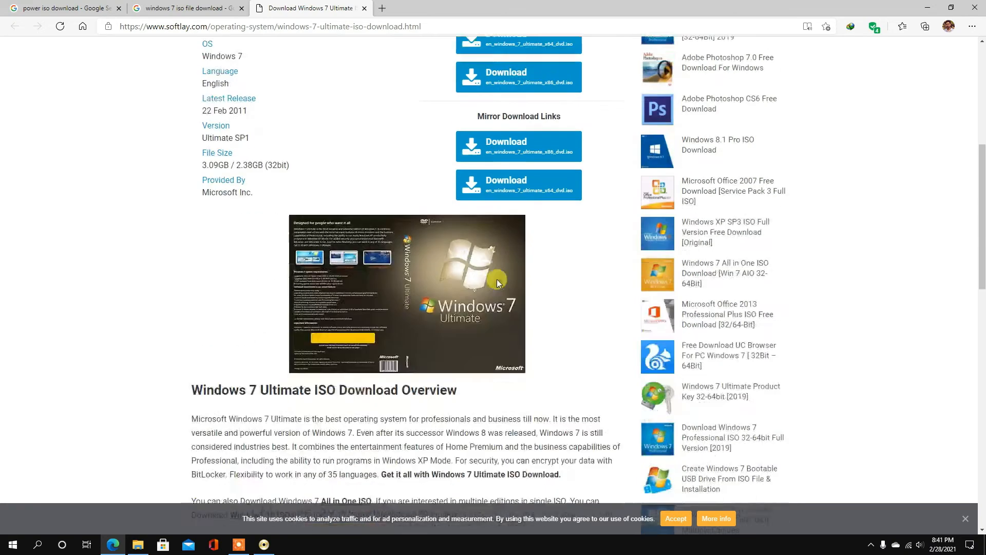
pyautogui.scroll(8, 489, 267)
pyautogui.scroll(2, 489, 267)
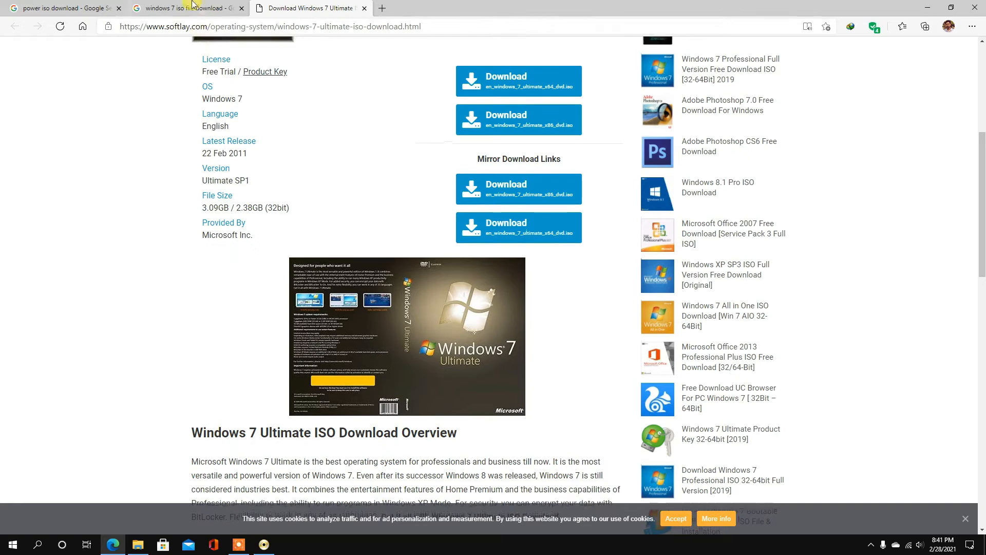
# Step: Return to the Google results and refine the search to "windows 7 aio iso file download"
pyautogui.click(187, 8)
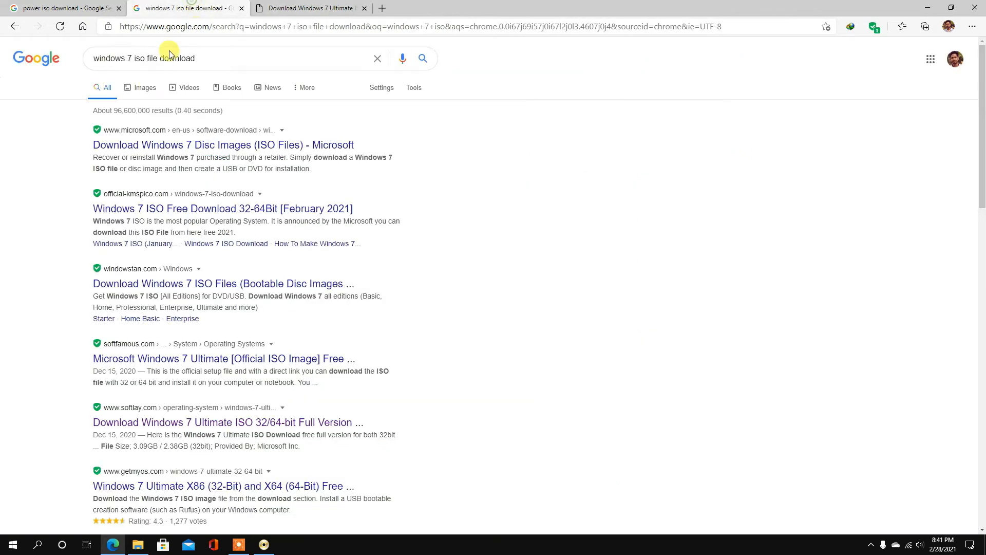
pyautogui.click(131, 59)
pyautogui.write('aio')
pyautogui.press('Return')
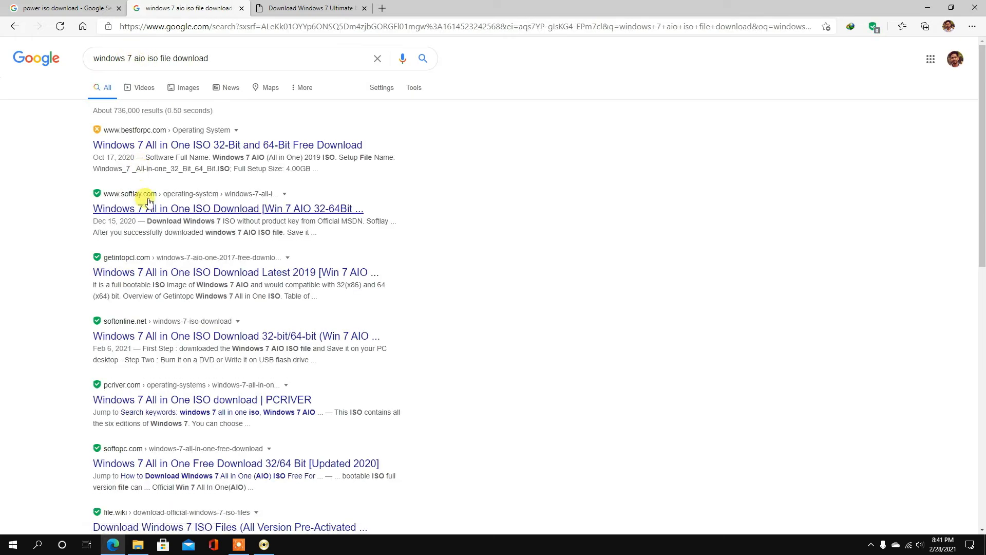
# Step: Open the softlay.com Windows 7 All in One result in a separate tab and review its download link and included editions
pyautogui.middleClick(150, 206)
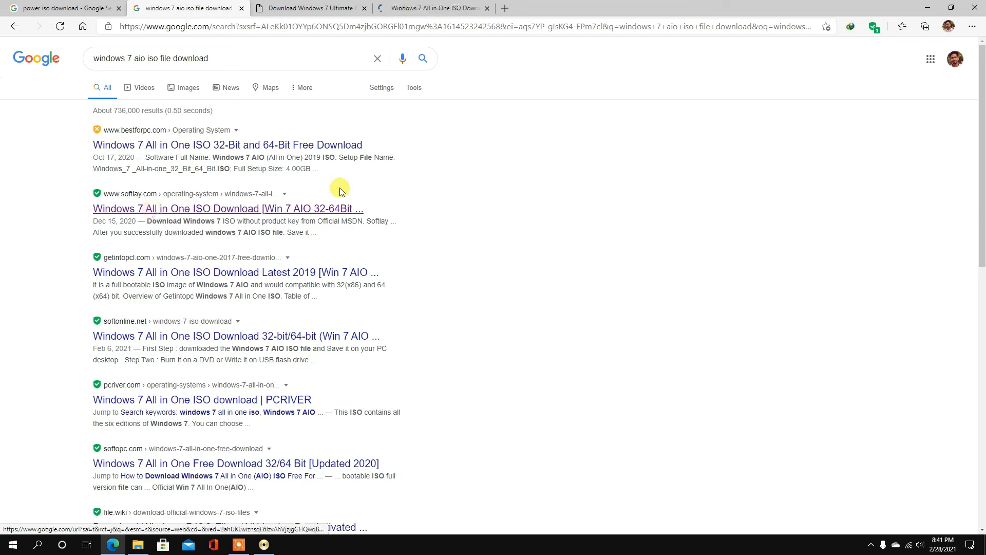
pyautogui.click(421, 8)
pyautogui.scroll(-1, 287, 314)
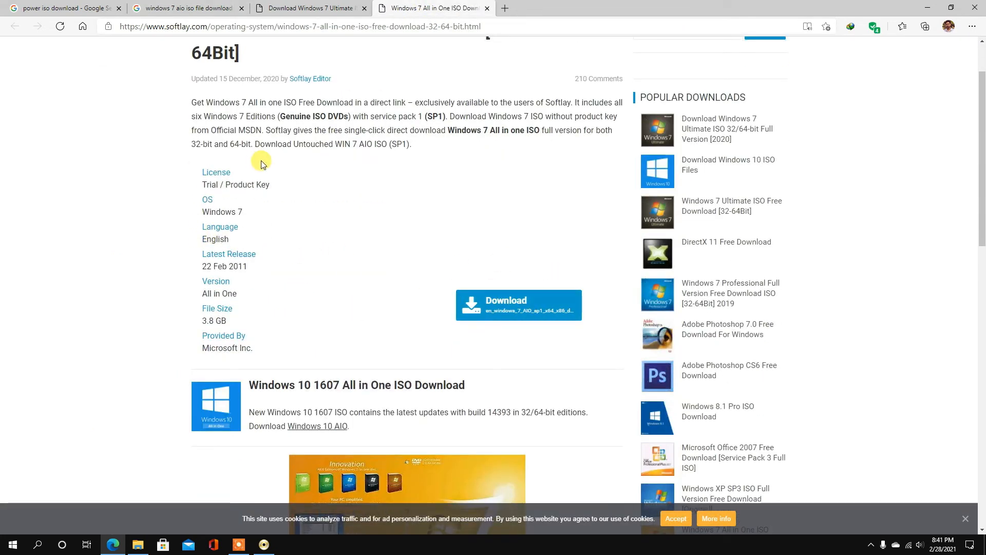
pyautogui.scroll(-10, 261, 164)
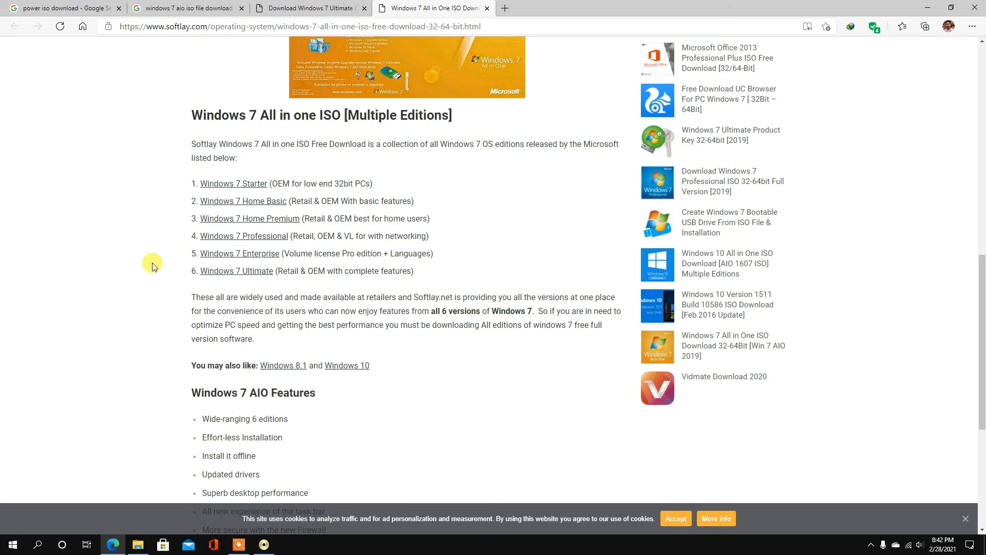
pyautogui.scroll(-4, 149, 267)
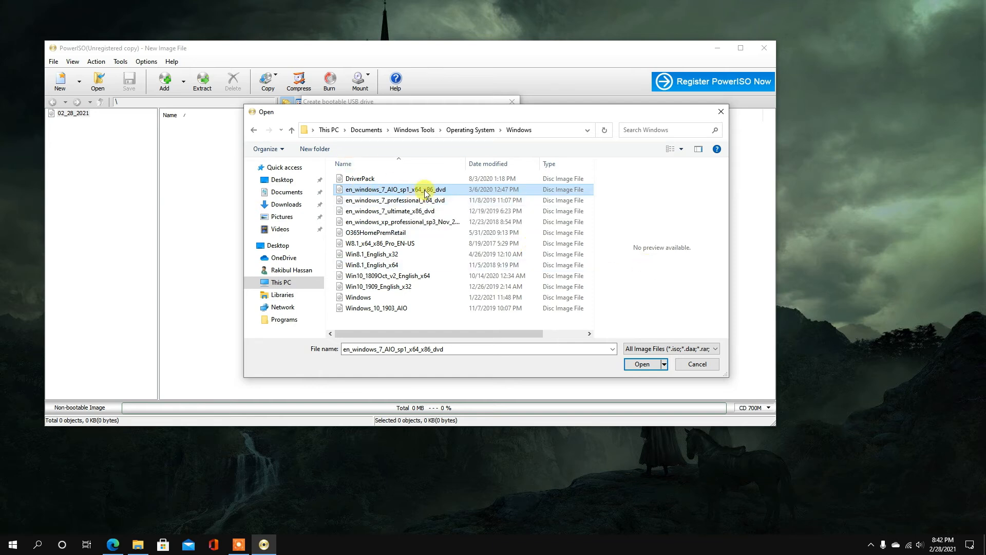
# Step: Back in PowerISO, load en_windows_7_AIO_sp1_x64_x86_dvd as the source image and choose JetFlash Transcend 32GB (G:) as the destination USB drive
pyautogui.click(645, 366)
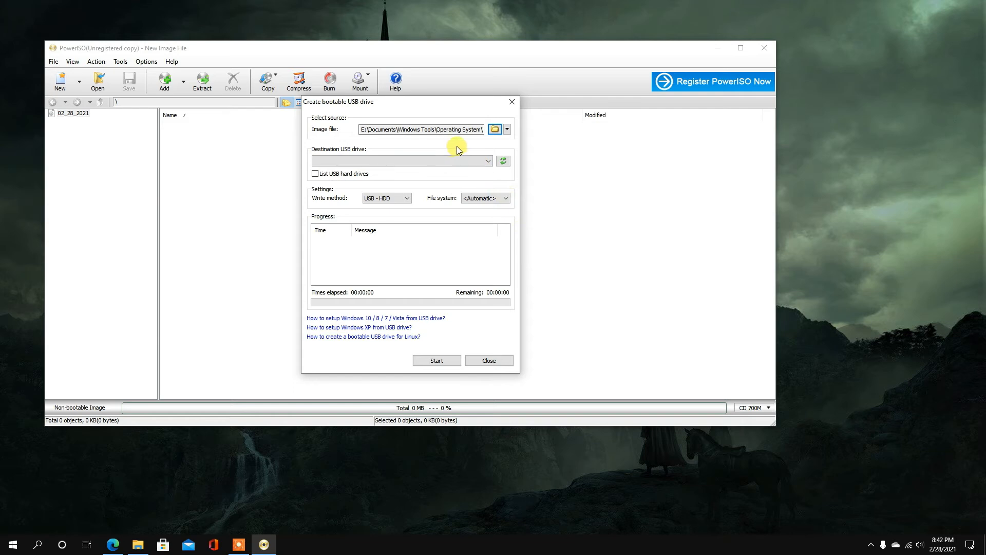
pyautogui.click(396, 162)
pyautogui.click(336, 161)
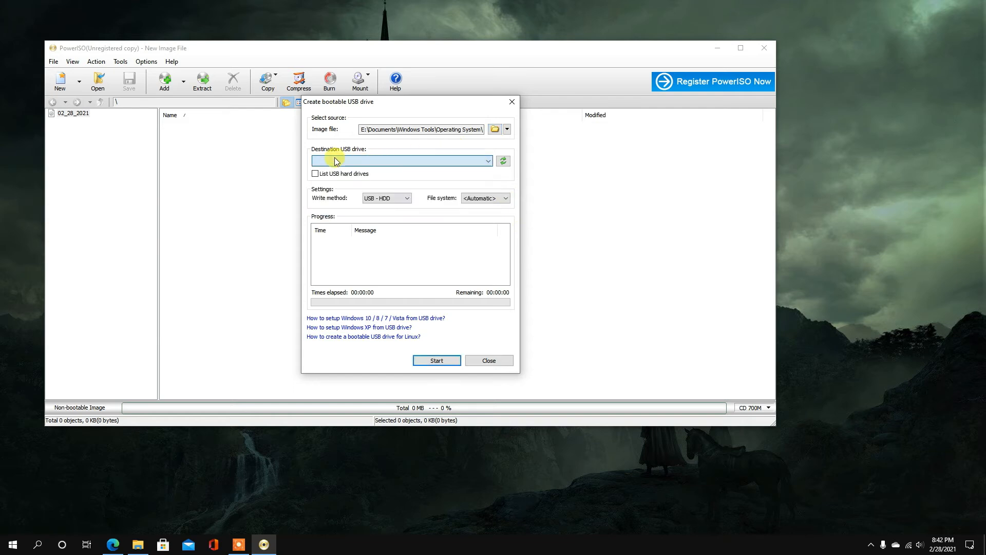
pyautogui.click(491, 163)
pyautogui.click(491, 163)
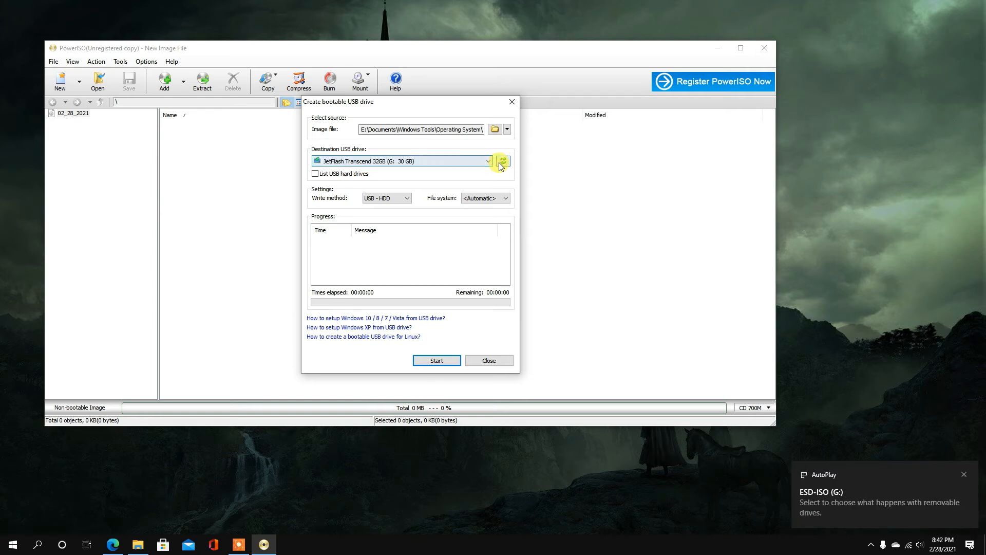
pyautogui.click(485, 164)
pyautogui.click(486, 165)
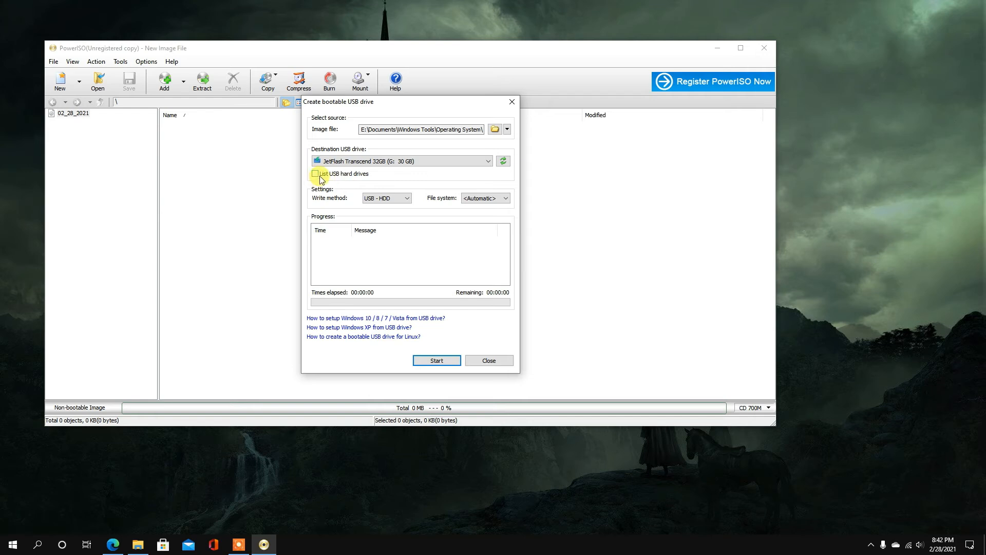
pyautogui.click(499, 162)
pyautogui.click(488, 161)
pyautogui.click(490, 164)
pyautogui.click(489, 162)
pyautogui.click(489, 163)
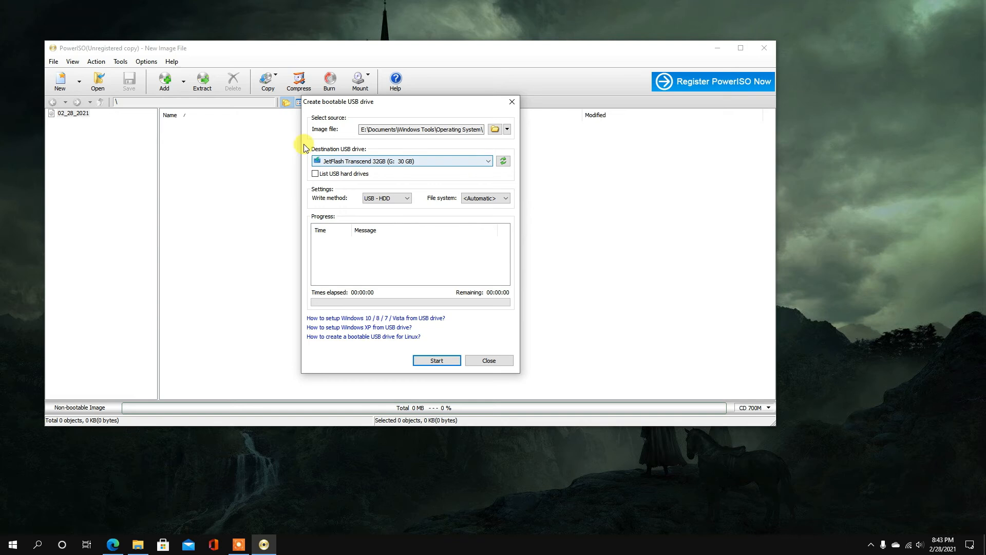
pyautogui.click(340, 164)
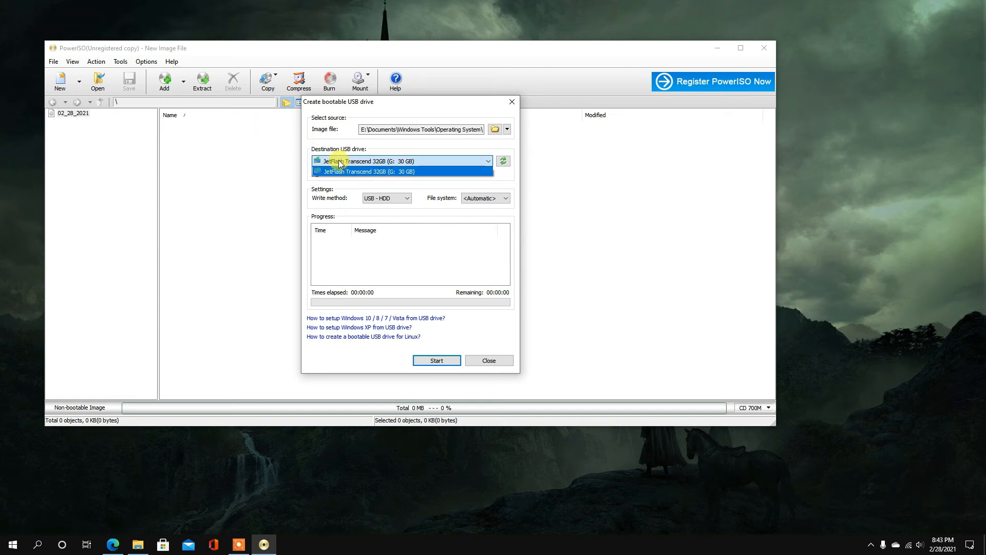
pyautogui.click(339, 163)
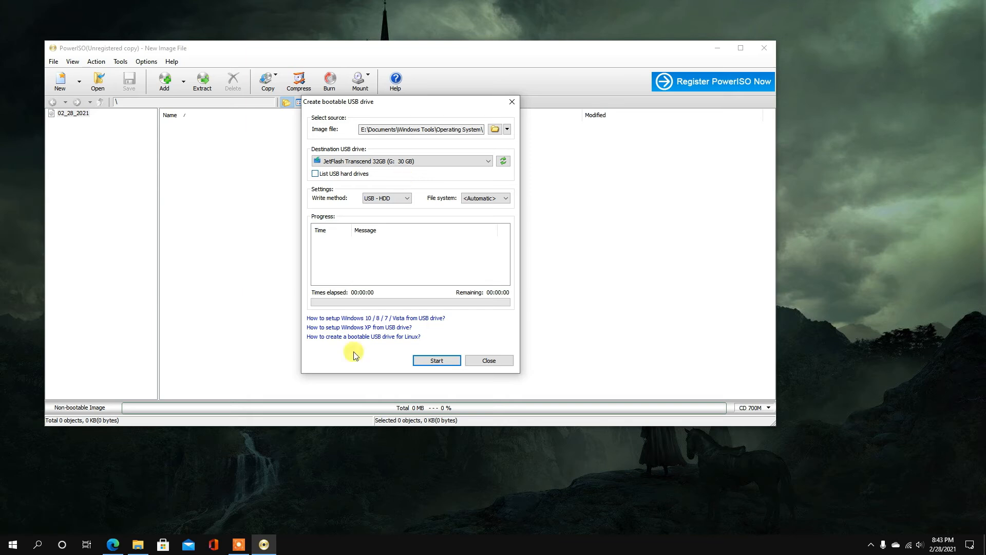
# Step: Write the image to the USB drive, agreeing to overwrite all its data, and close the bootable USB dialog once writing completes
pyautogui.click(430, 362)
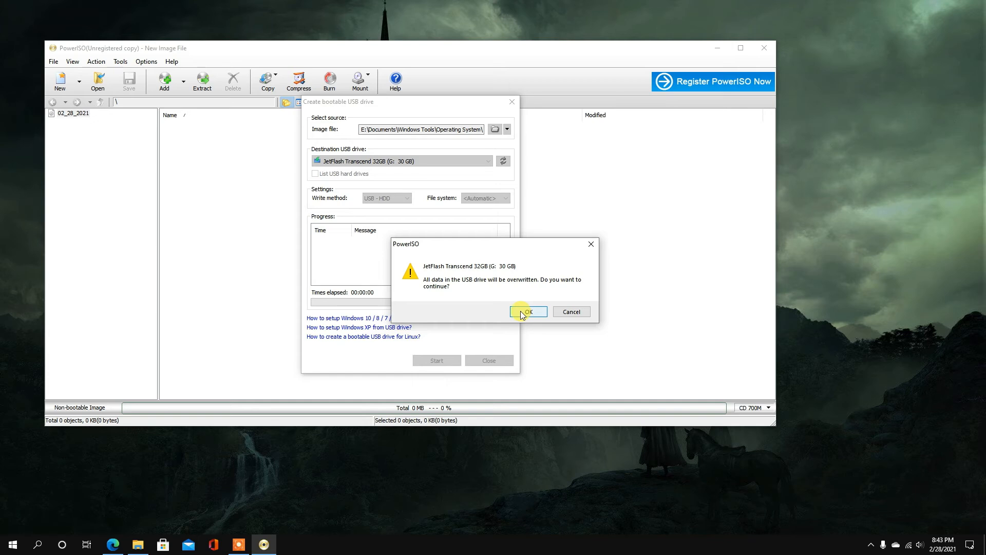
pyautogui.moveTo(440, 244); pyautogui.dragTo(357, 228)
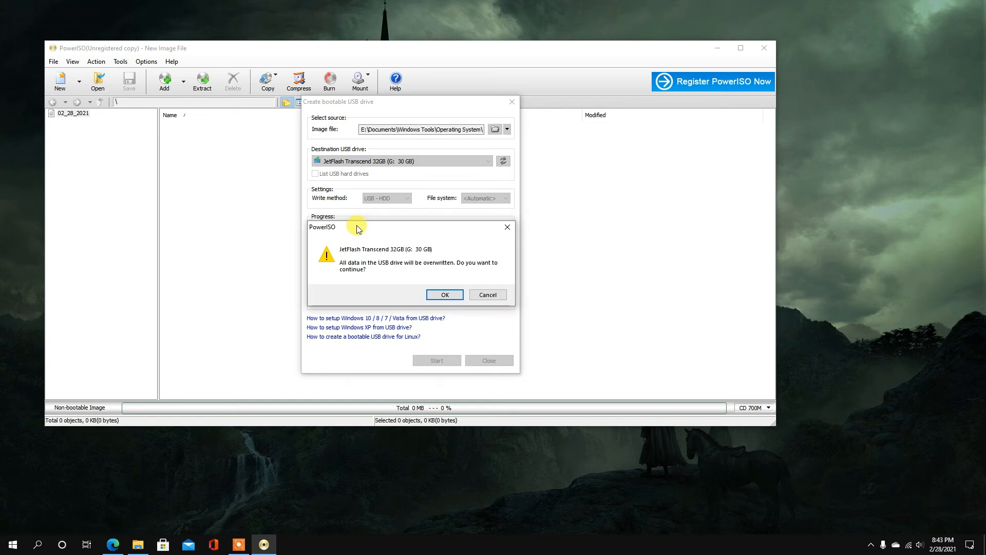
pyautogui.click(451, 295)
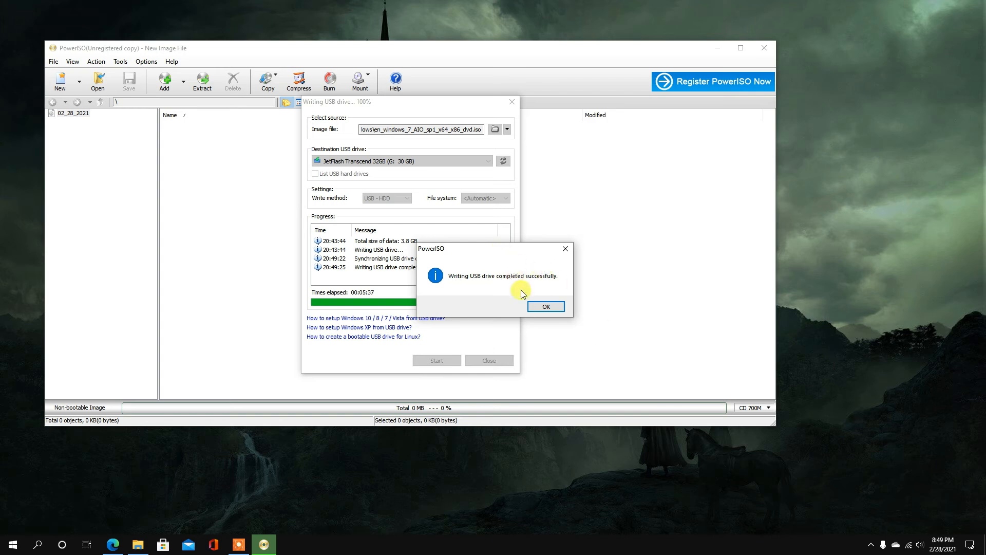
pyautogui.click(549, 304)
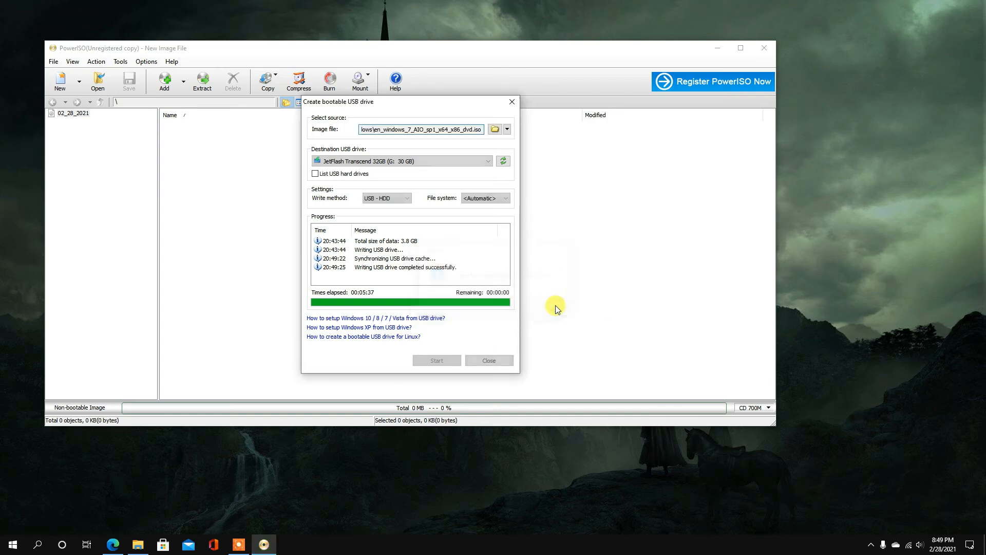
pyautogui.click(490, 361)
# Step: Switch to File Explorer, open USB Drive (G:) from This PC to inspect the written setup files, and return to This PC
pyautogui.click(137, 545)
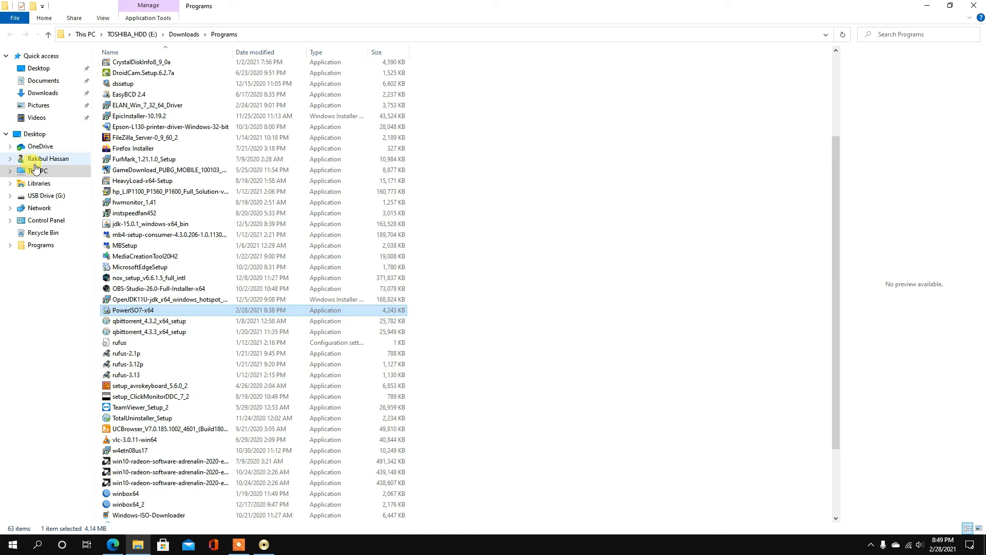
pyautogui.click(38, 171)
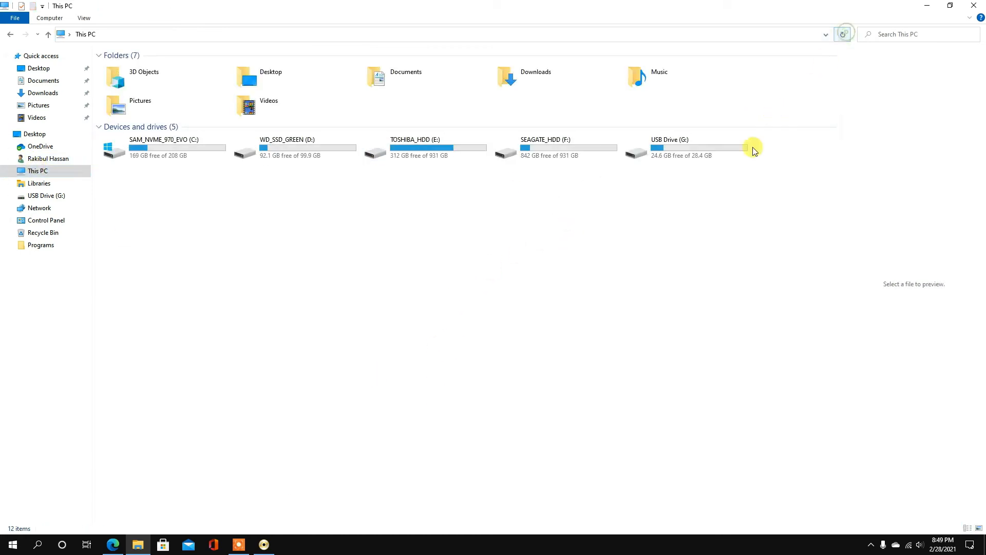
pyautogui.doubleClick(661, 156)
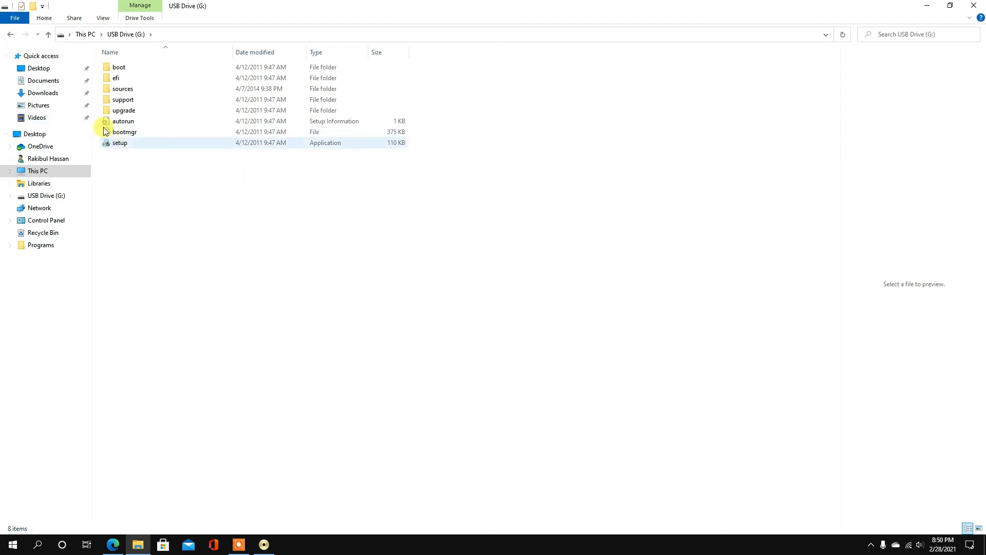
pyautogui.click(10, 33)
# Step: Check the properties of USB Drive (G:) for its file system and used space, and reopen the drive
pyautogui.rightClick(654, 154)
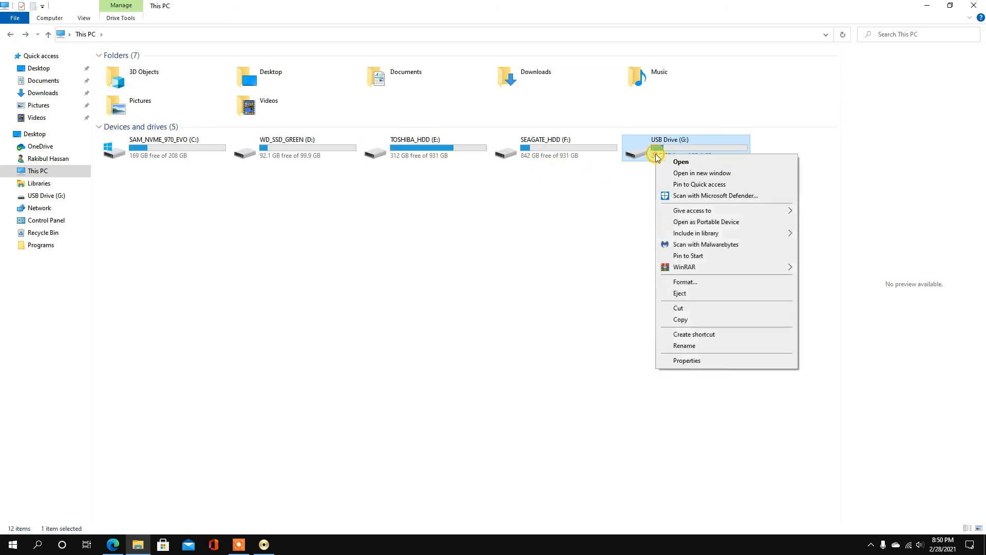
pyautogui.click(689, 364)
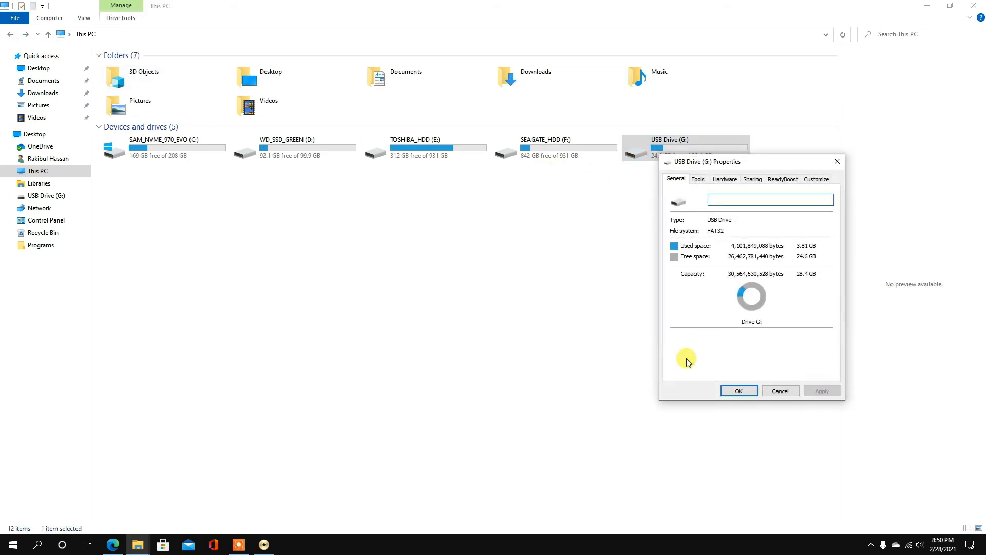
pyautogui.click(739, 391)
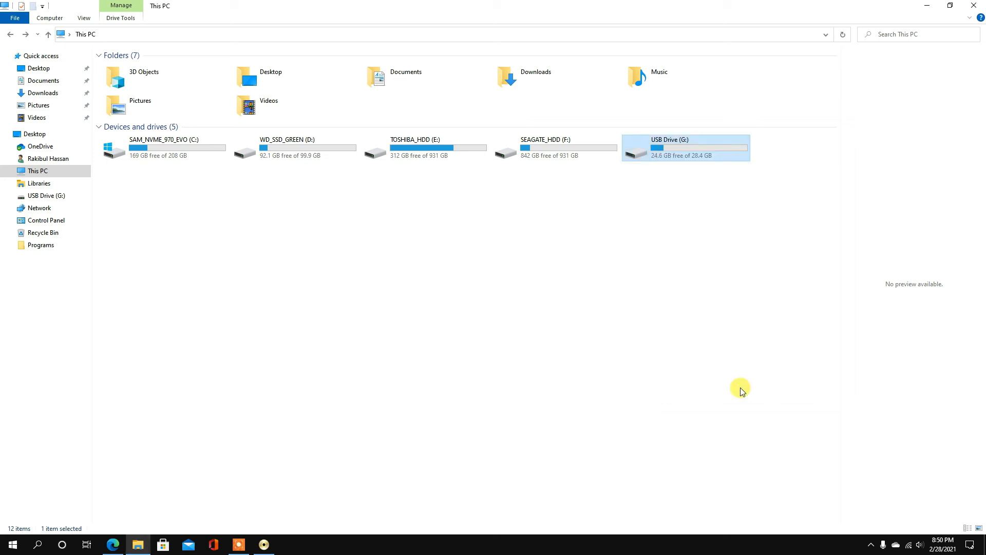
pyautogui.doubleClick(653, 144)
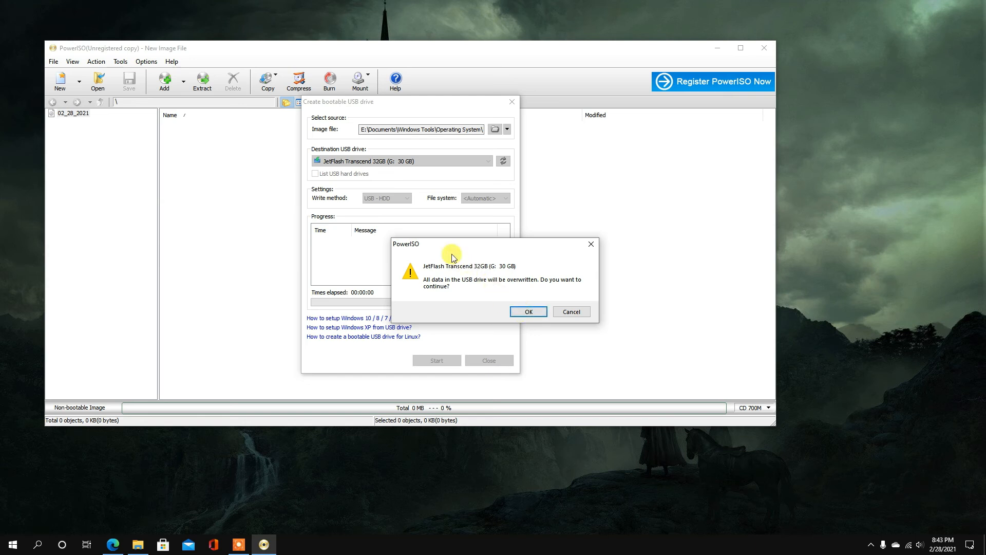
# Step: Agree to overwrite all data on the USB drive, let the image finish writing, and close the bootable USB dialog
pyautogui.moveTo(441, 246); pyautogui.dragTo(359, 229)
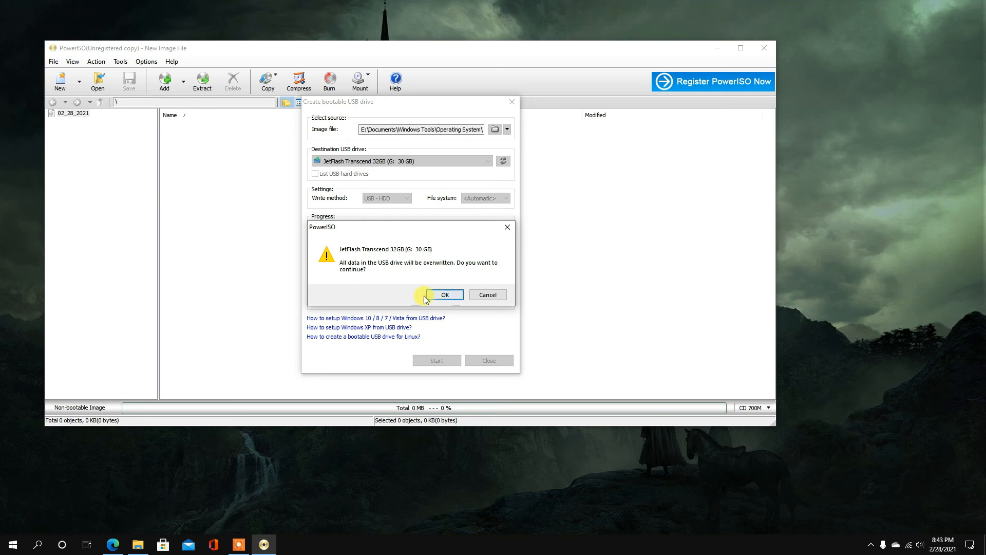
pyautogui.click(452, 297)
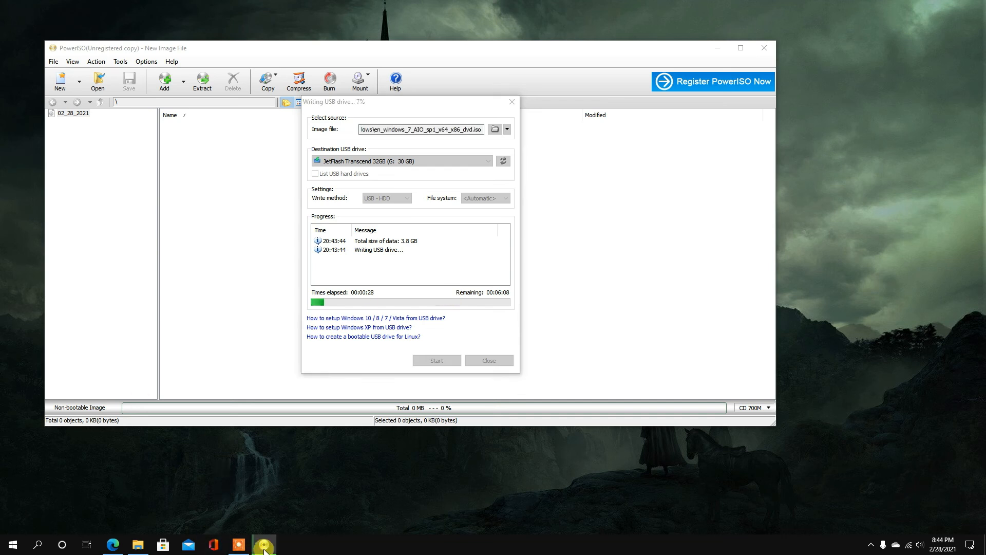
pyautogui.click(264, 545)
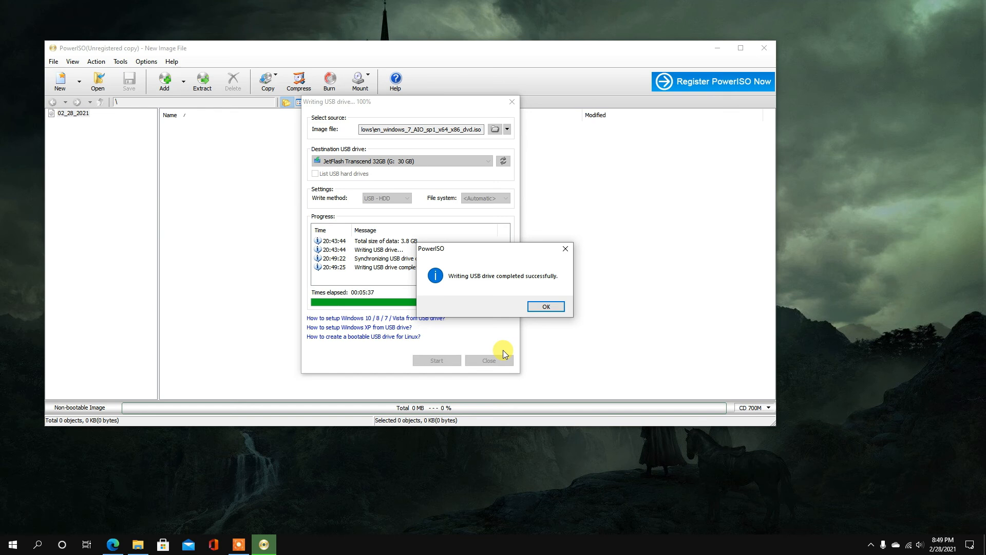
pyautogui.click(546, 306)
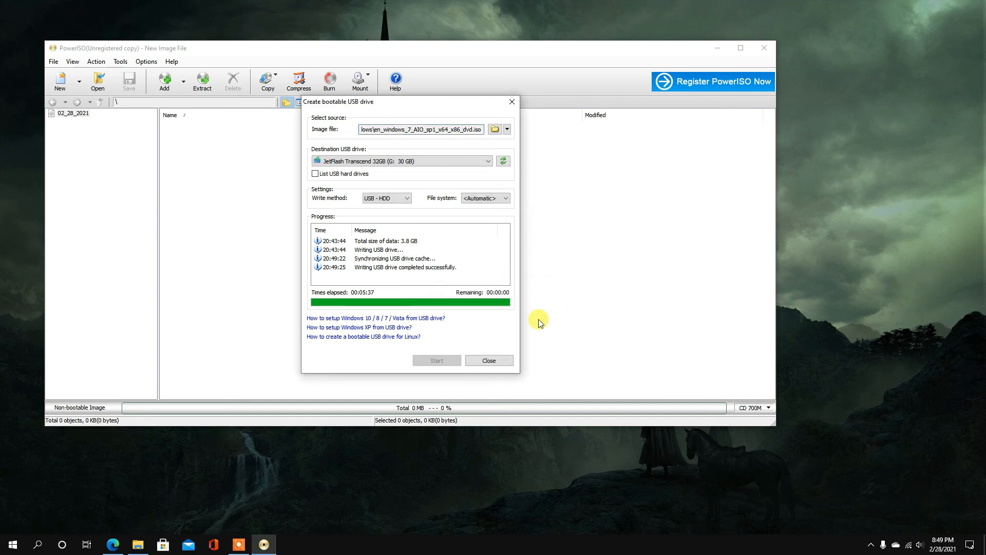
pyautogui.click(490, 360)
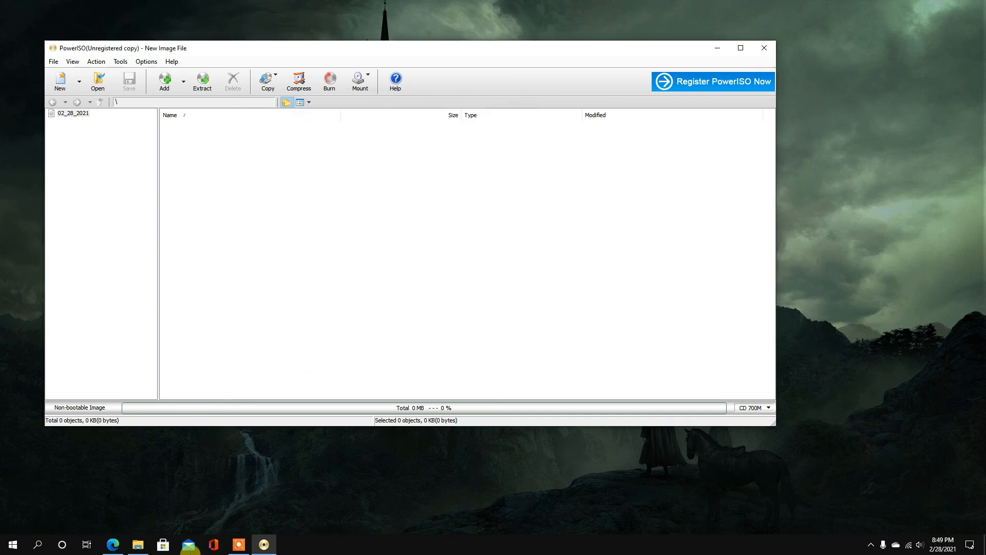
# Step: Switch to File Explorer, refresh This PC, open USB Drive (G:) to inspect the written setup files, and return to This PC
pyautogui.click(137, 545)
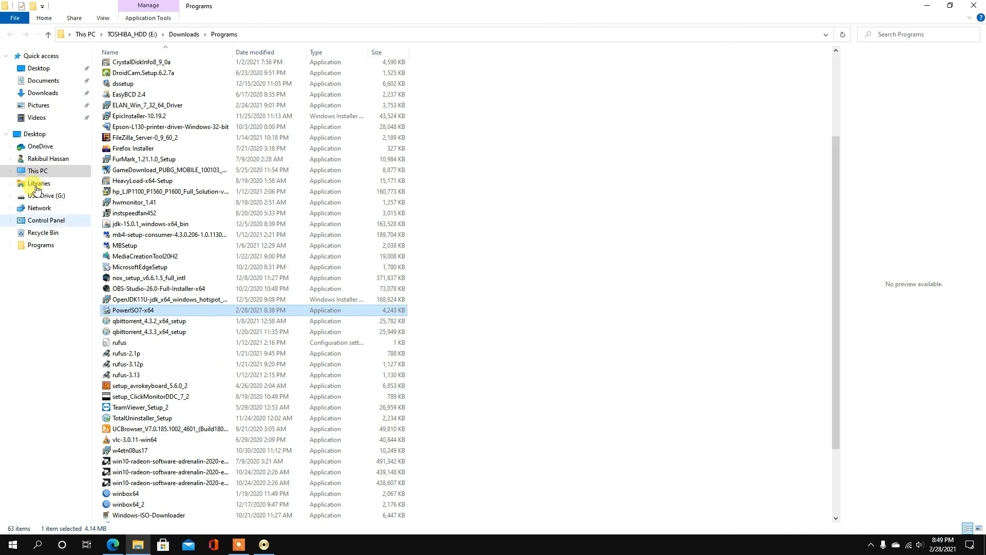
pyautogui.click(21, 171)
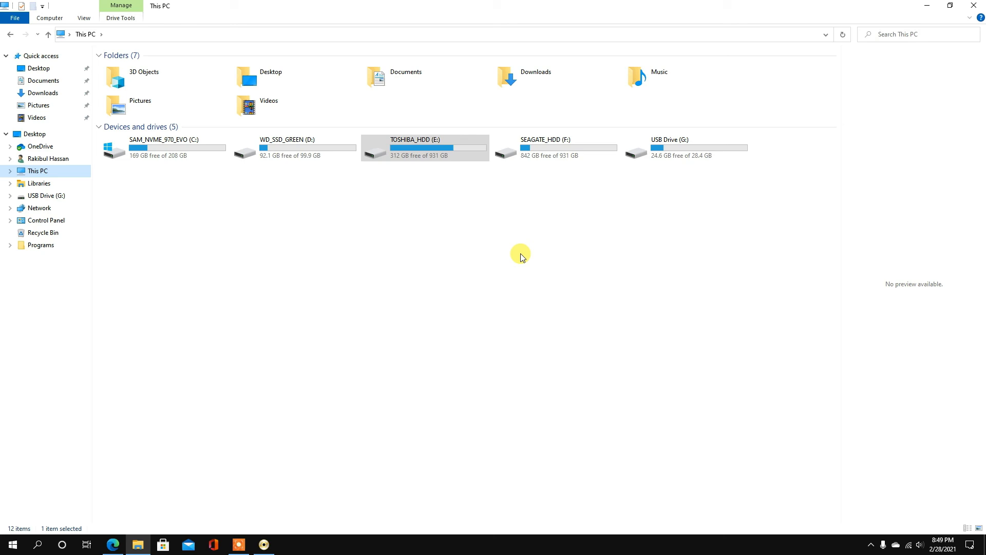
pyautogui.click(843, 34)
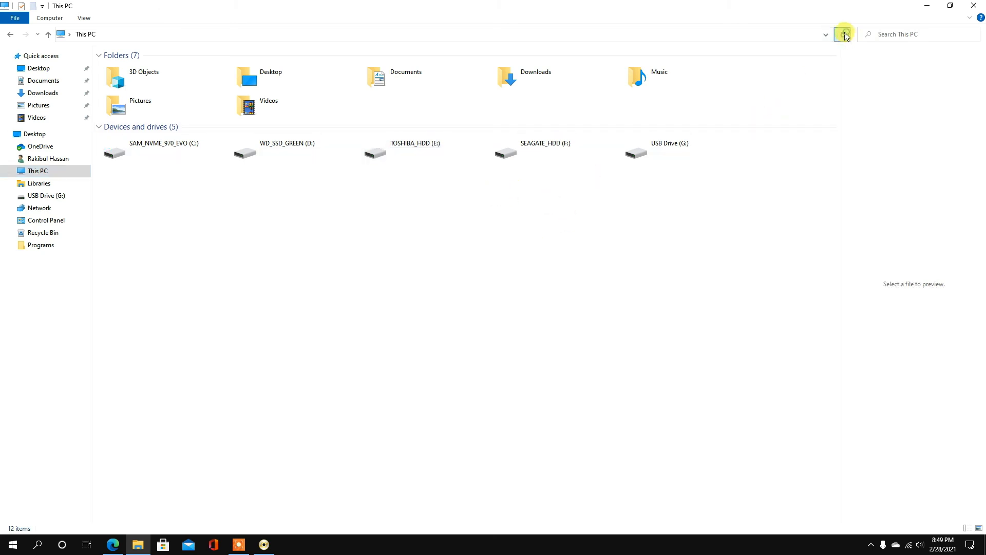
pyautogui.doubleClick(662, 158)
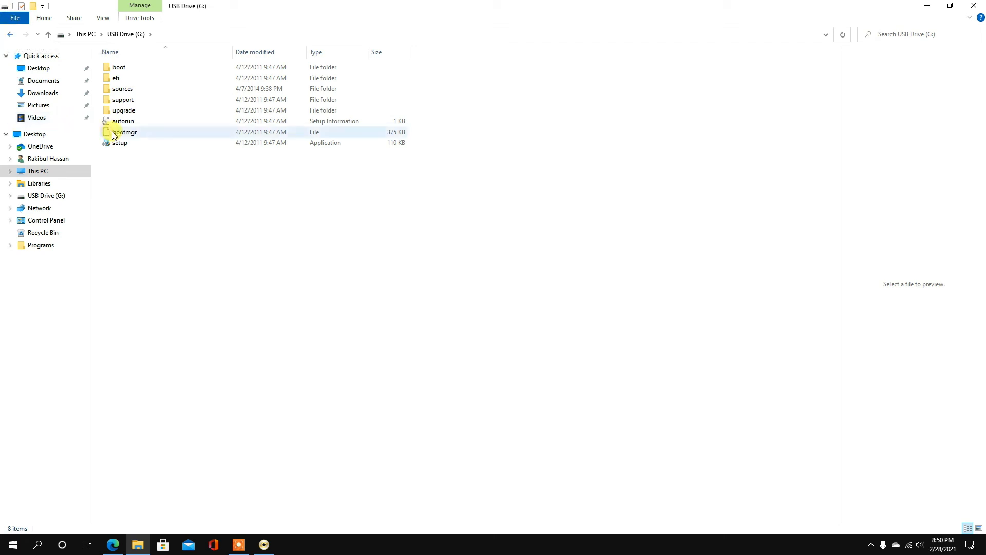
pyautogui.click(10, 34)
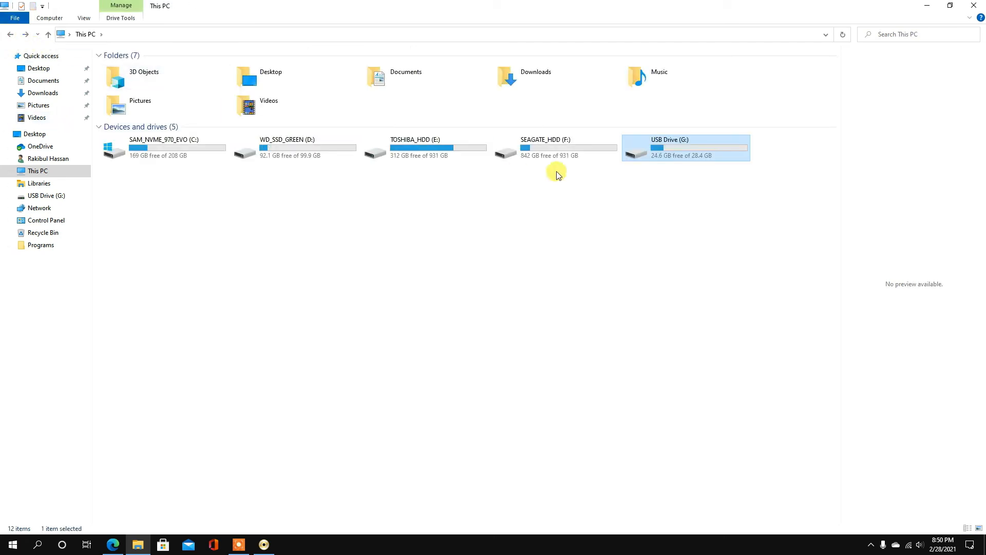
# Step: Check the file system and used space in the properties of USB Drive (G:), and reopen the drive
pyautogui.rightClick(657, 157)
pyautogui.click(689, 359)
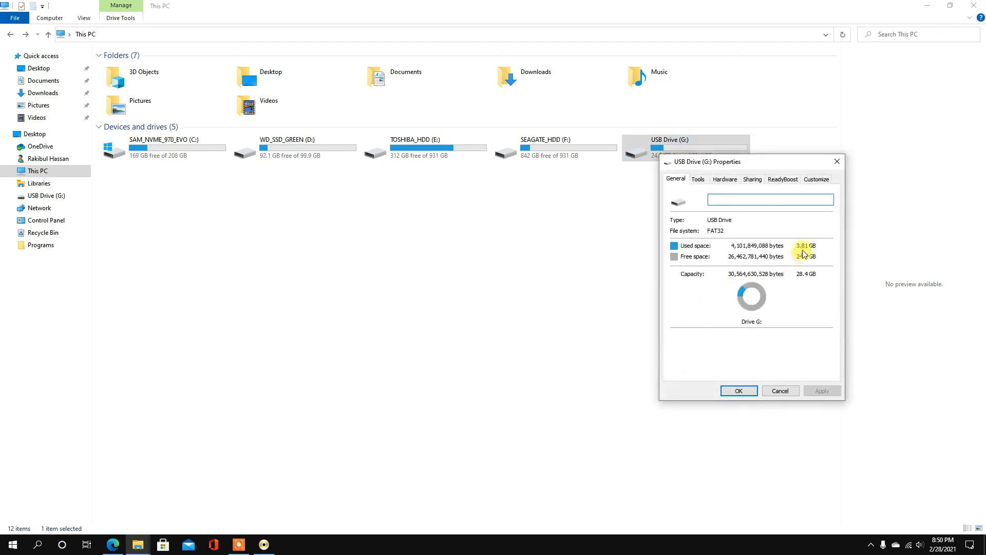
pyautogui.click(740, 391)
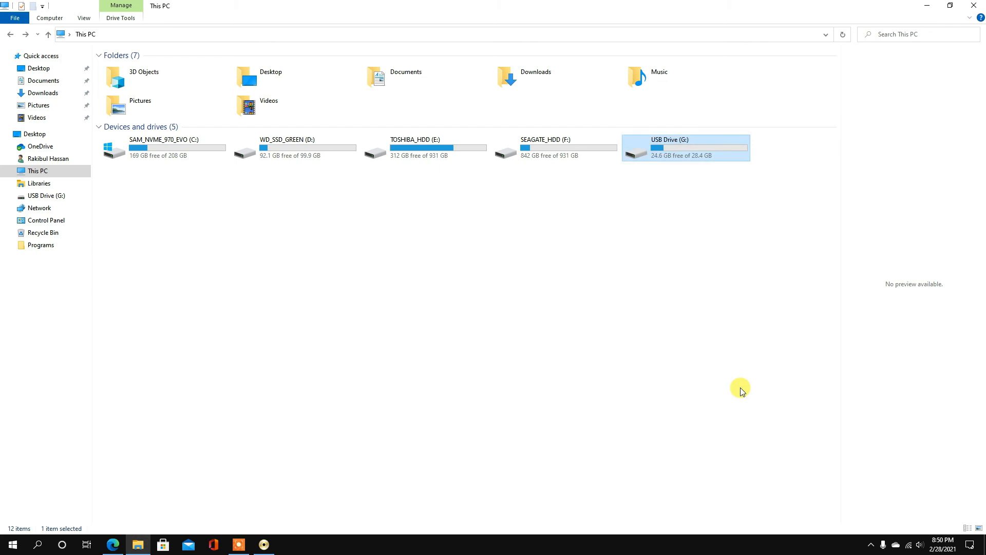
pyautogui.doubleClick(671, 144)
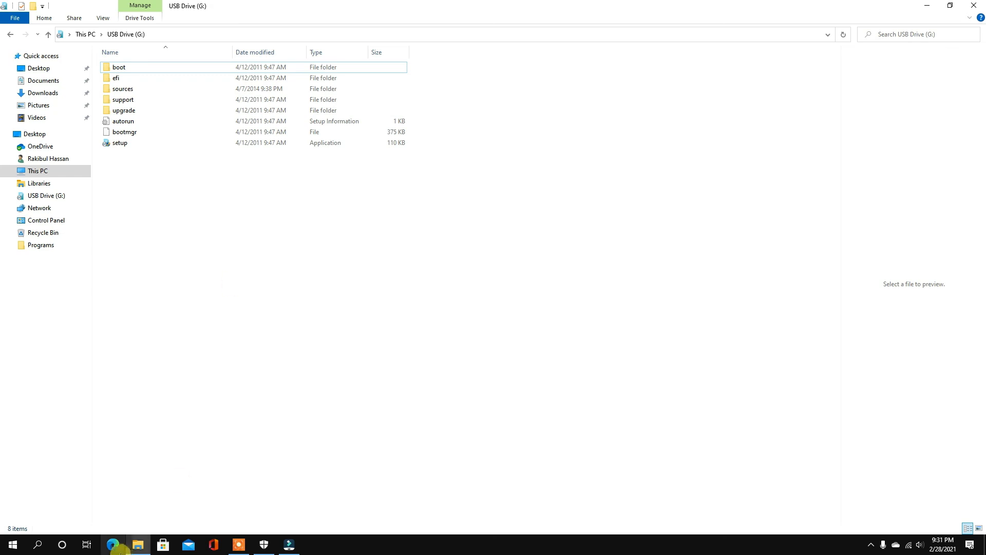
# Step: Switch to Microsoft Edge, search for "asus boot menu key", examine the boot menu and BIOS keys for ASUS, and close the browser
pyautogui.click(117, 550)
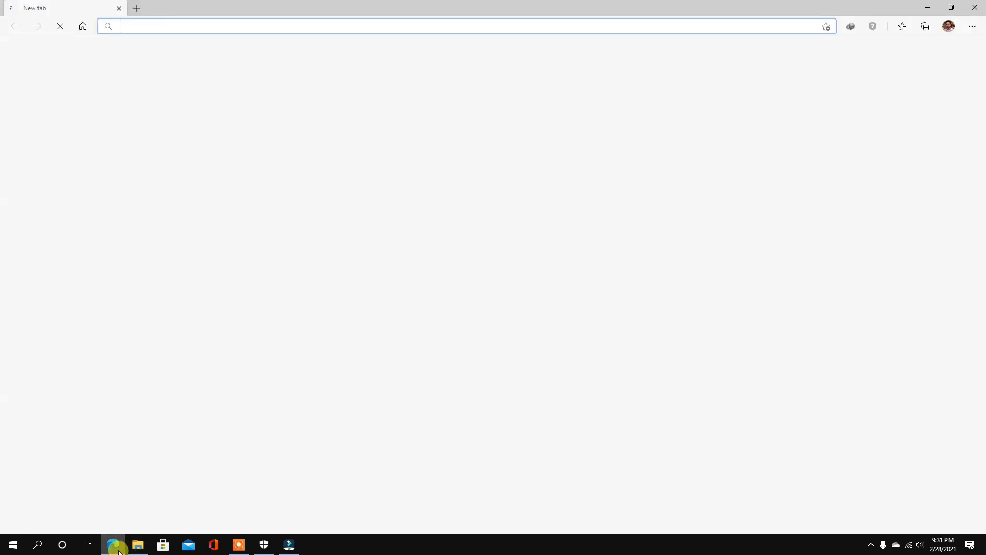
pyautogui.write('asus')
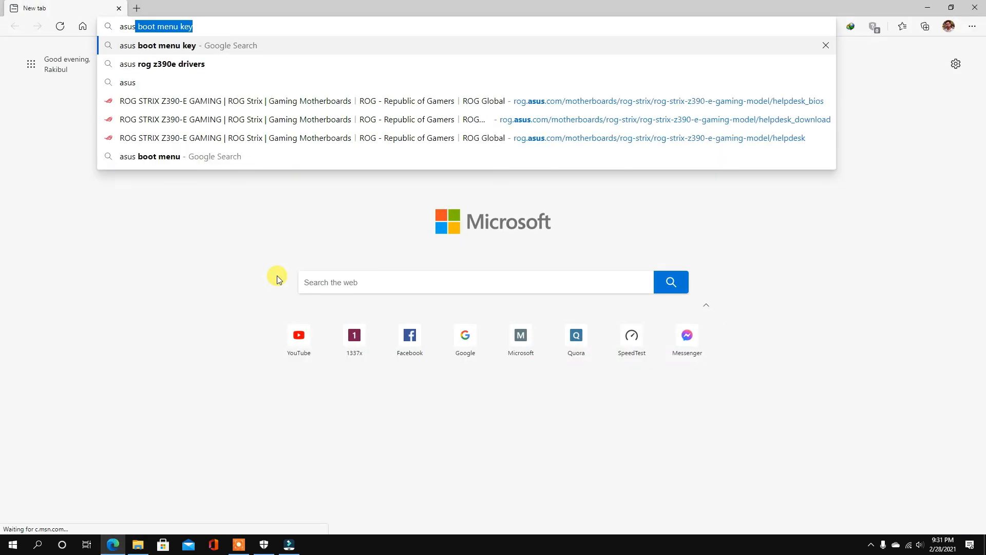
pyautogui.press('Return')
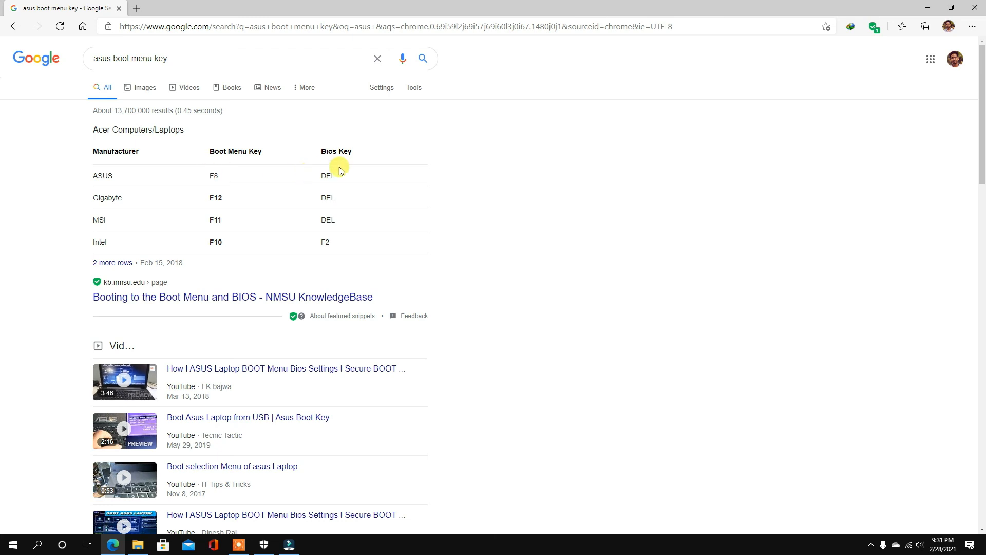
pyautogui.moveTo(327, 177); pyautogui.dragTo(349, 180)
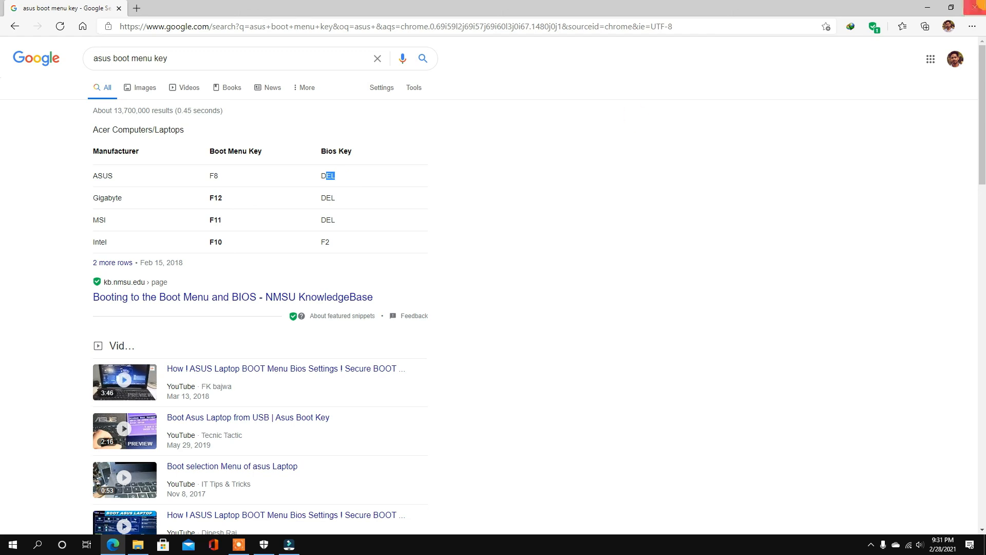
pyautogui.click(979, 4)
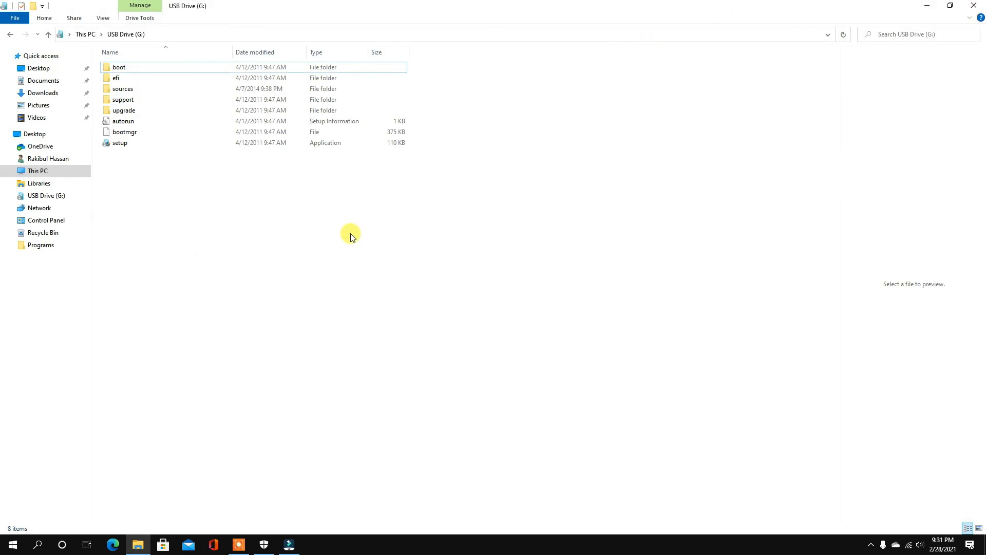